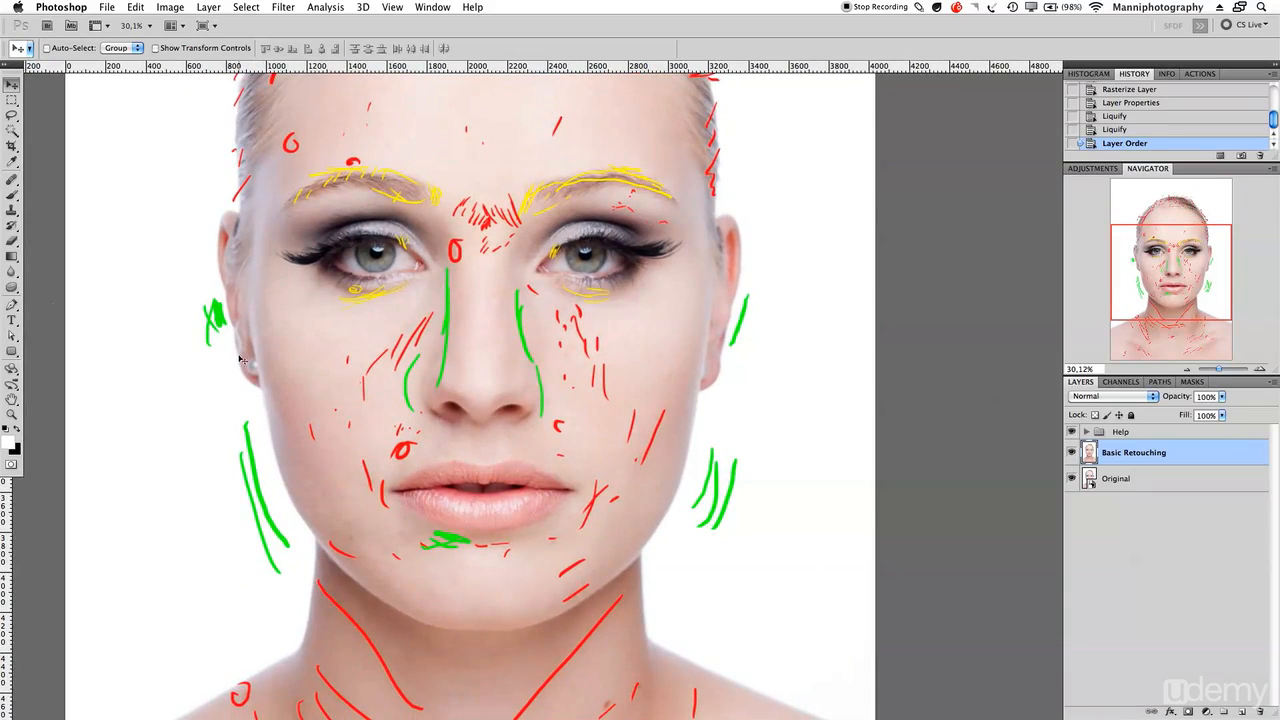
Hide the Help annotation group and activate the Healing Brush for work on the Basic Retouching layer.
left_click_drag(752, 315, 805, 262)
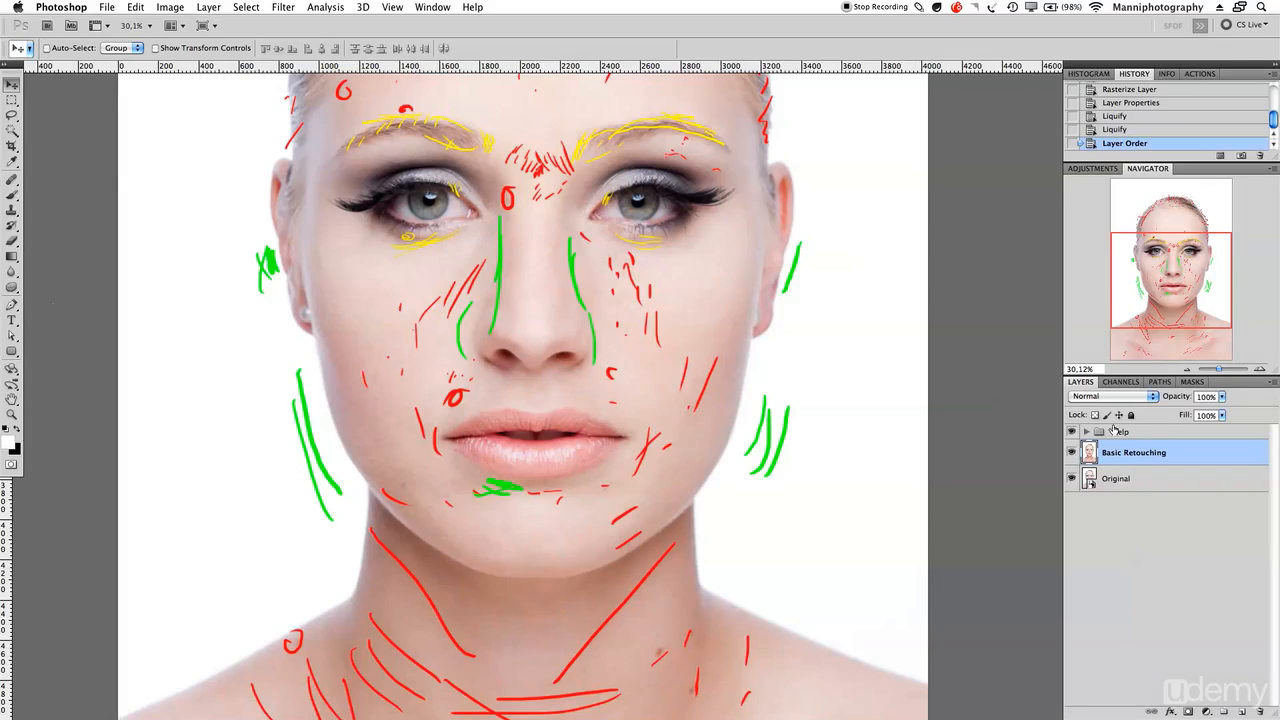
left_click(1072, 432)
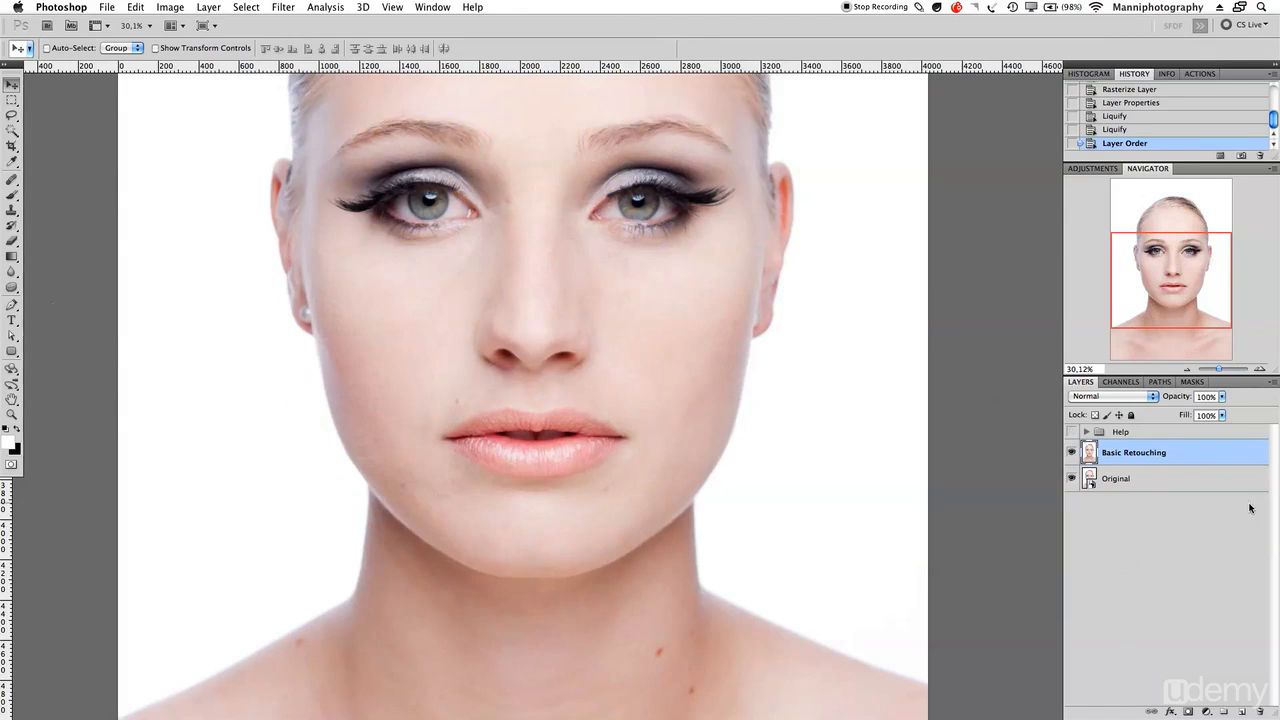
left_click_drag(1218, 370, 1223, 370)
left_click_drag(692, 447, 874, 425)
left_click_drag(1222, 370, 1225, 370)
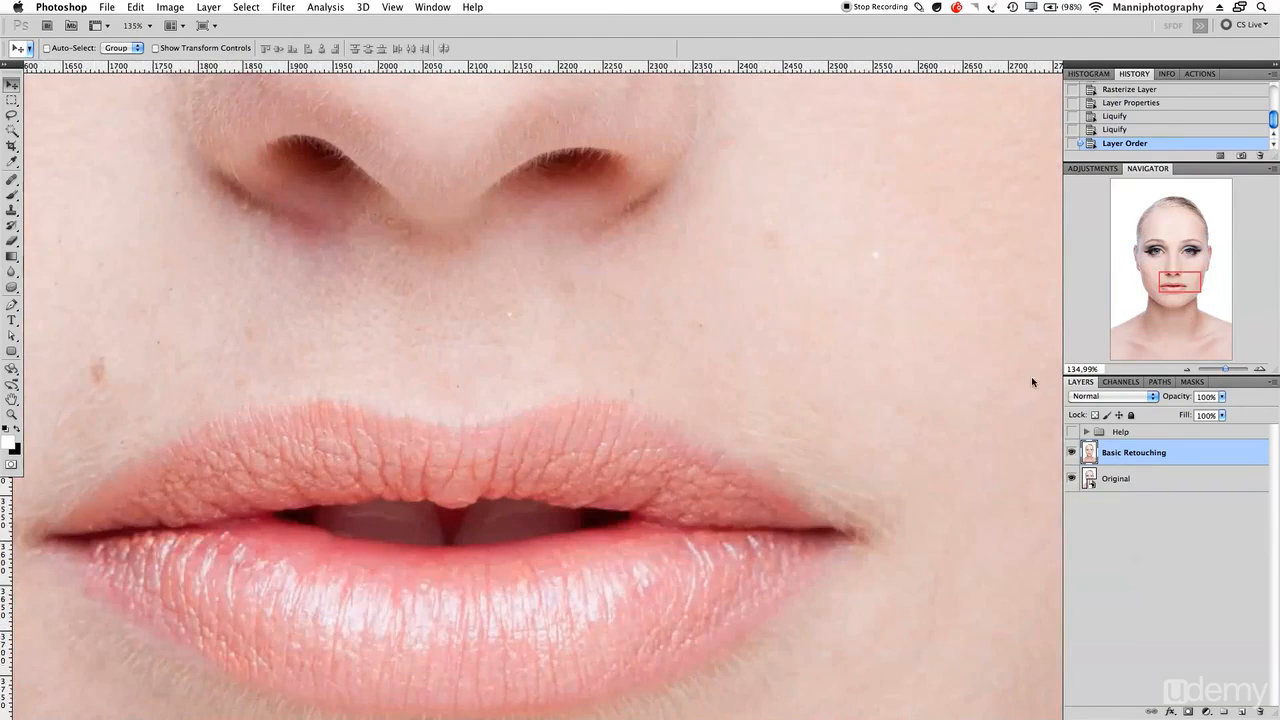
left_click_drag(666, 391, 694, 385)
left_click_drag(243, 350, 420, 379)
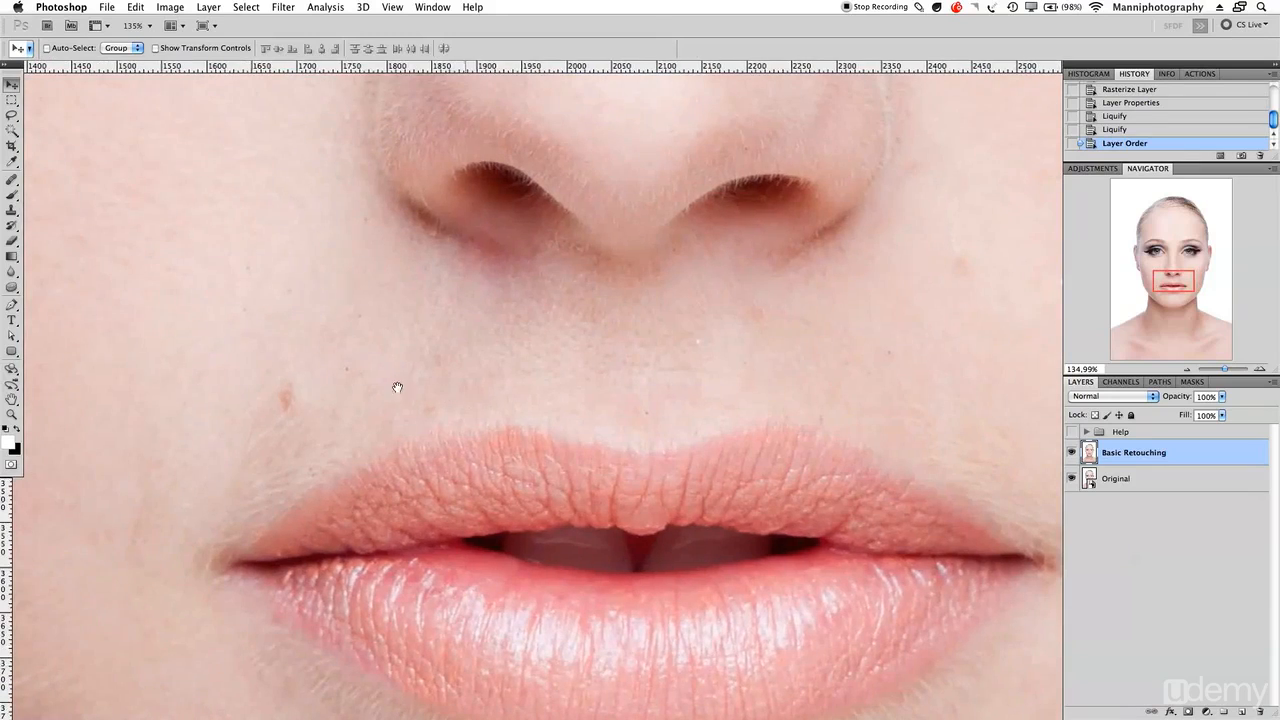
left_click_drag(12, 180, 54, 193)
right_click(13, 210)
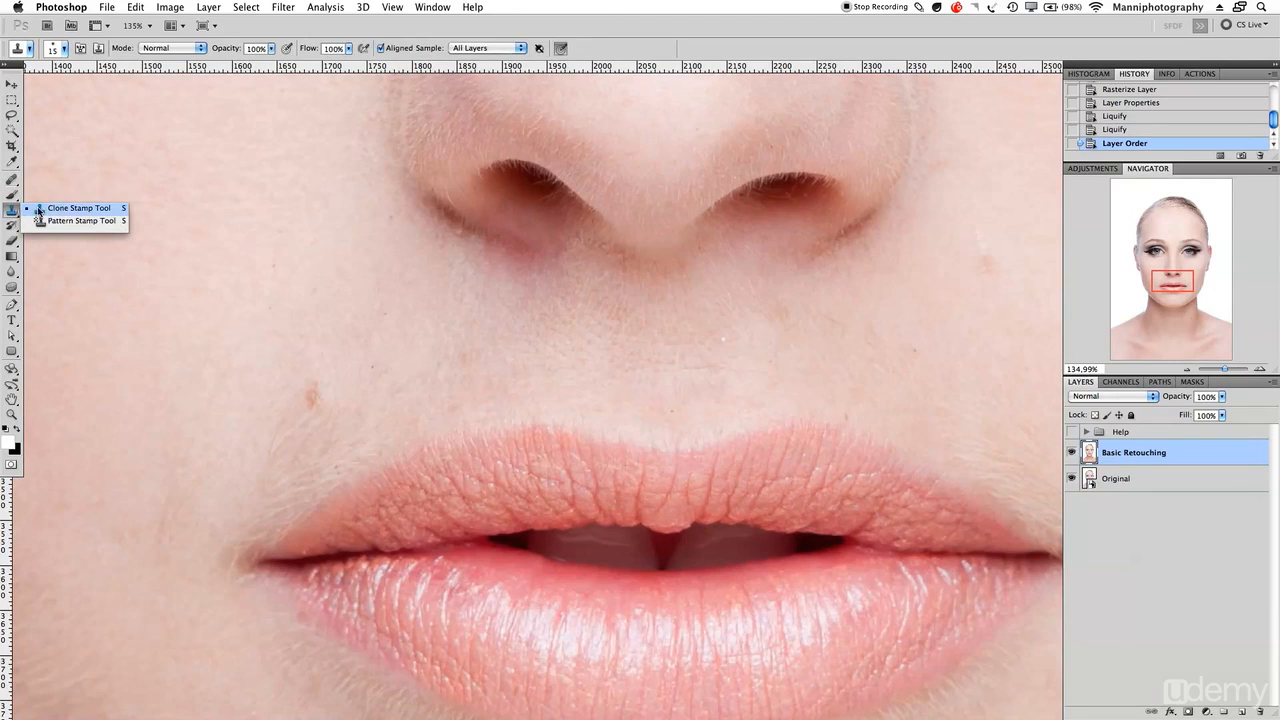
right_click(12, 180)
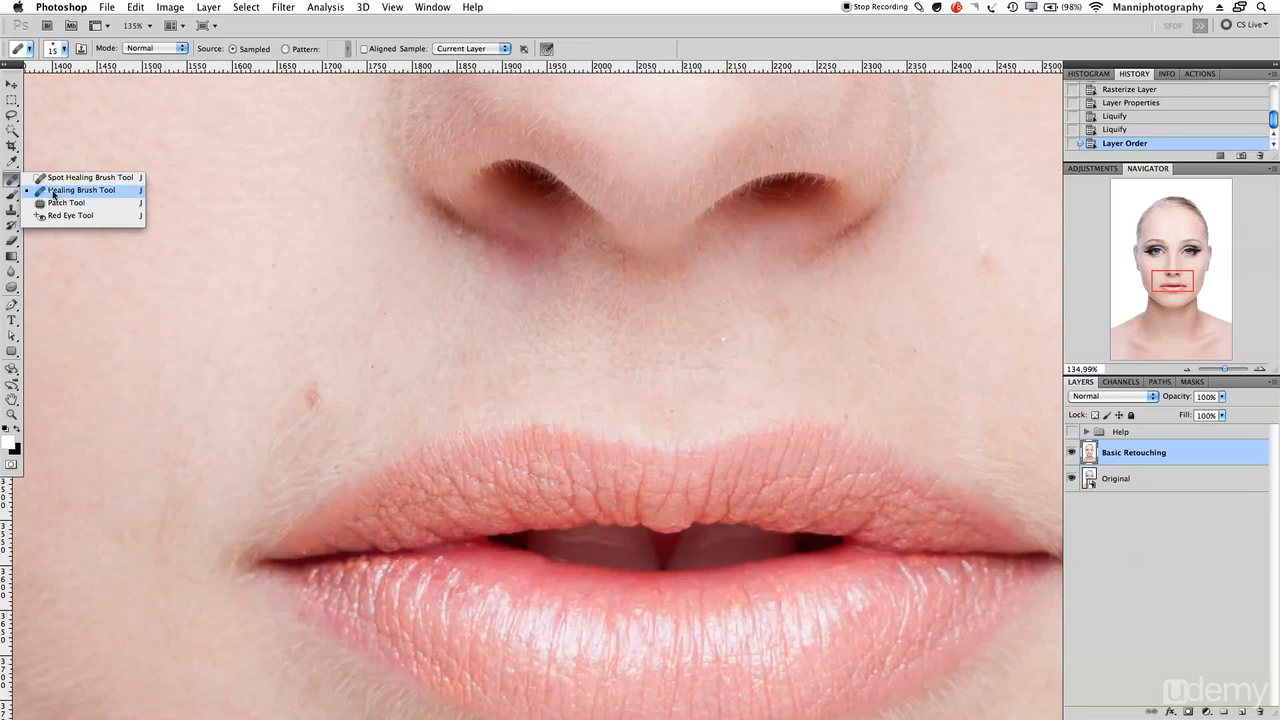
left_click(62, 191)
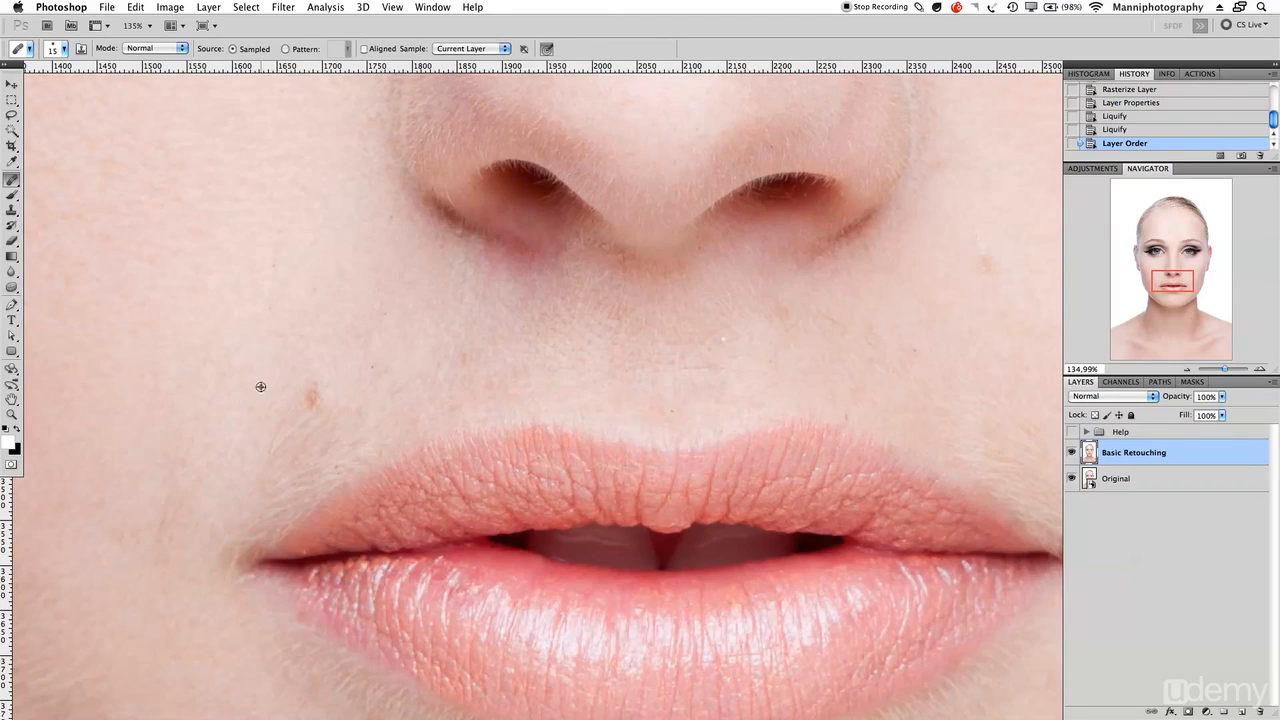
Heal the brown mole and small dark specks on the skin between the nostril and the mouth's left corner.
mouse_move(305, 384)
left_mouse_down()
mouse_move(306, 405)
mouse_move(315, 400)
mouse_move(302, 388)
left_mouse_up()
left_click(264, 436)
left_click(264, 437)
left_click(376, 367)
left_click(385, 315)
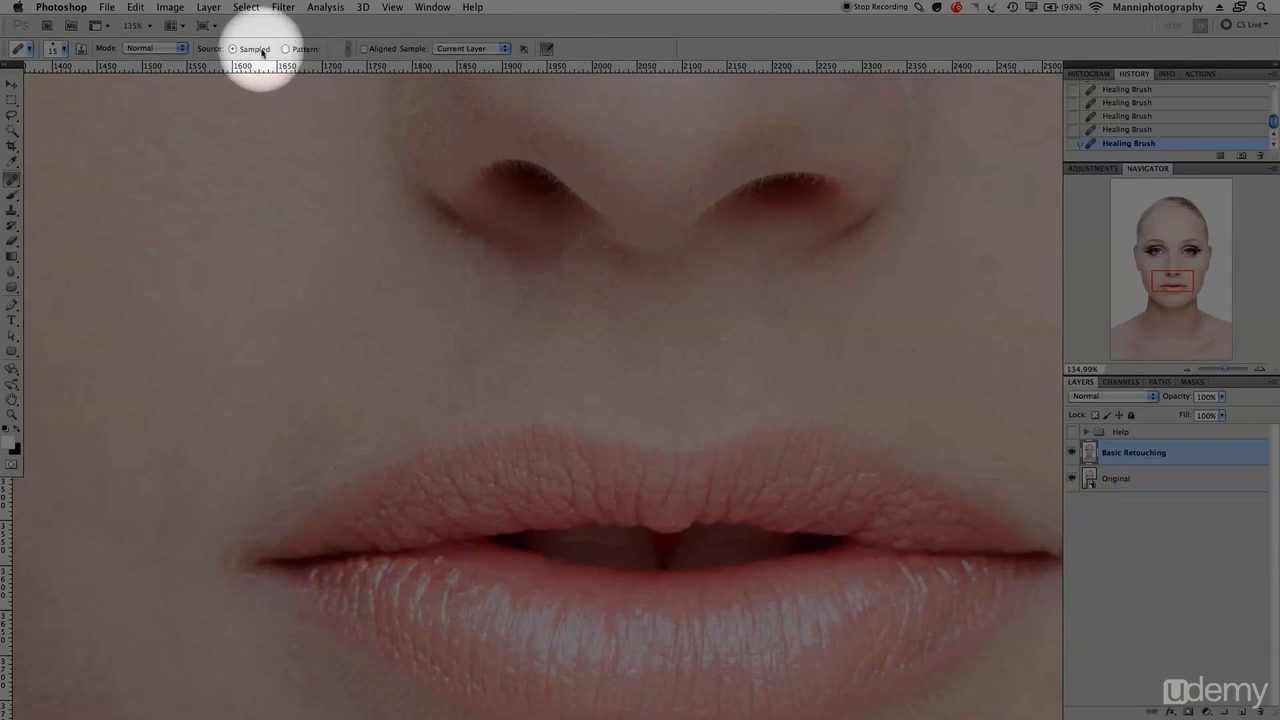
Keep the Healing Brush sampling from Current Layer, enlarge it to 20 px and heal the cheek blemishes beside the mouth's left corner.
left_click(465, 48)
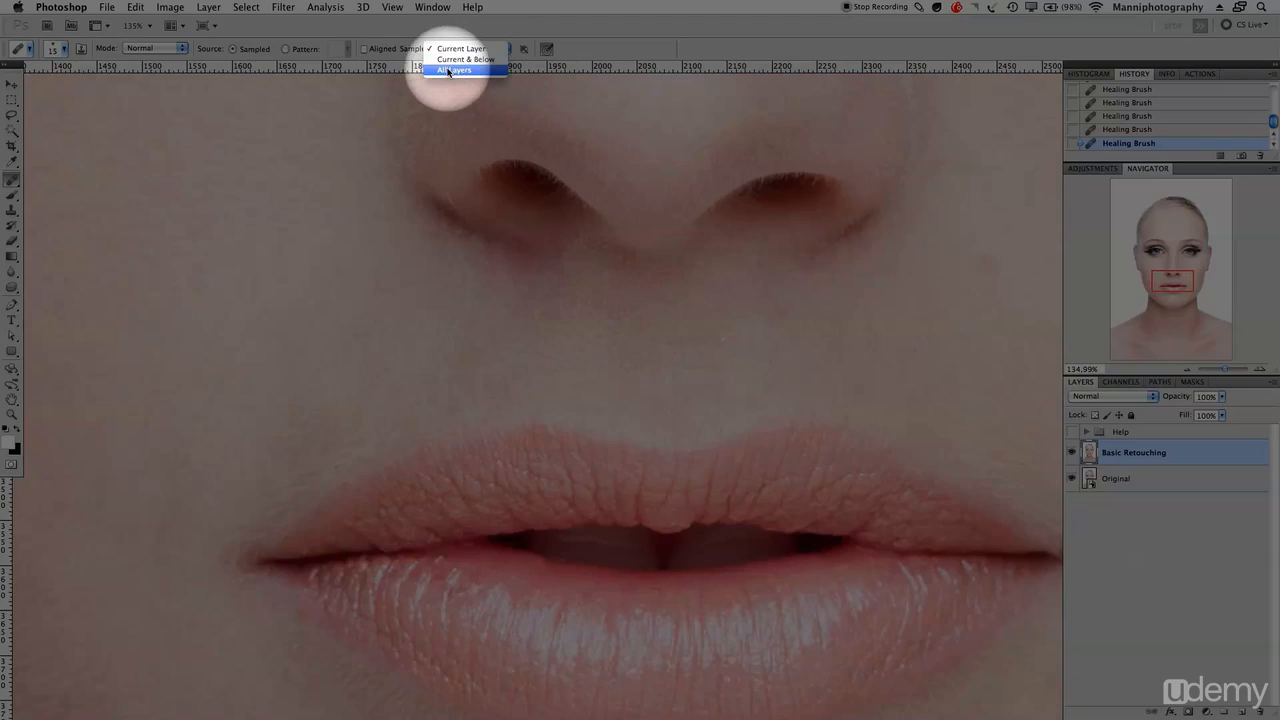
left_click(430, 49)
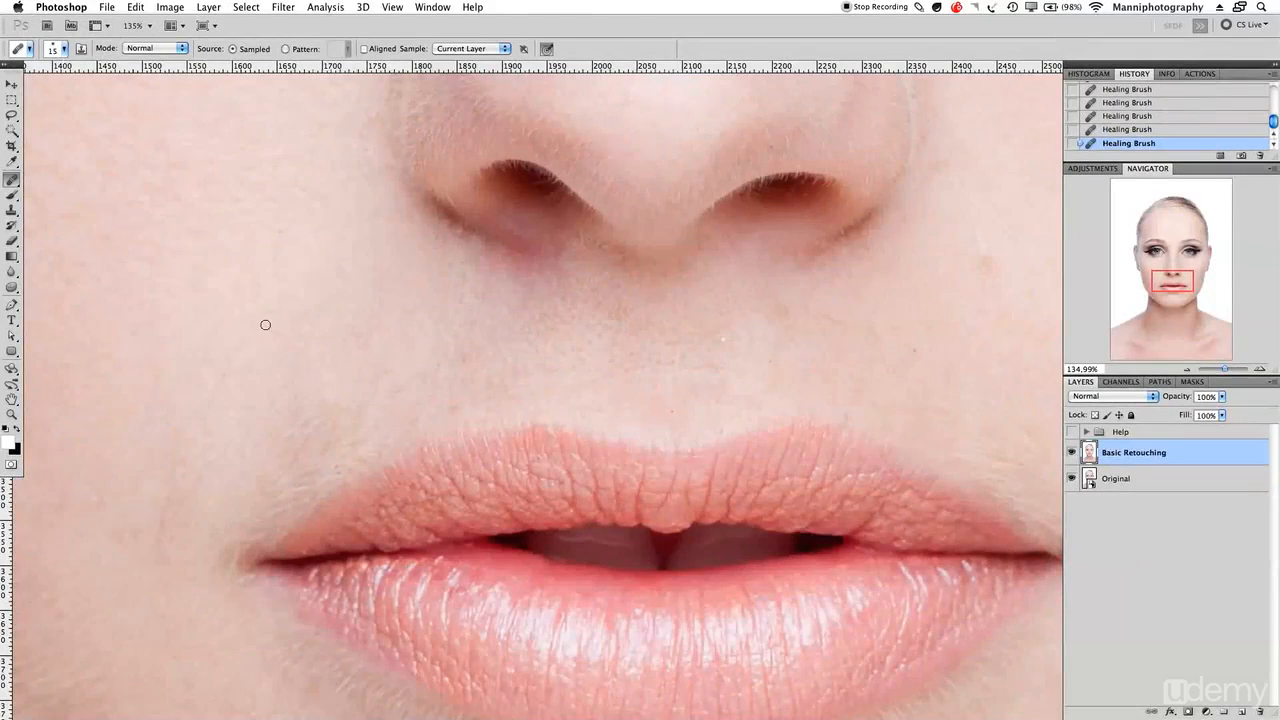
key("bracketleft")
key("bracketright")
left_click(187, 491, "alt")
left_click(160, 527)
left_click_drag(191, 432, 177, 474)
left_click(225, 451, "alt")
left_click_drag(224, 408, 226, 374)
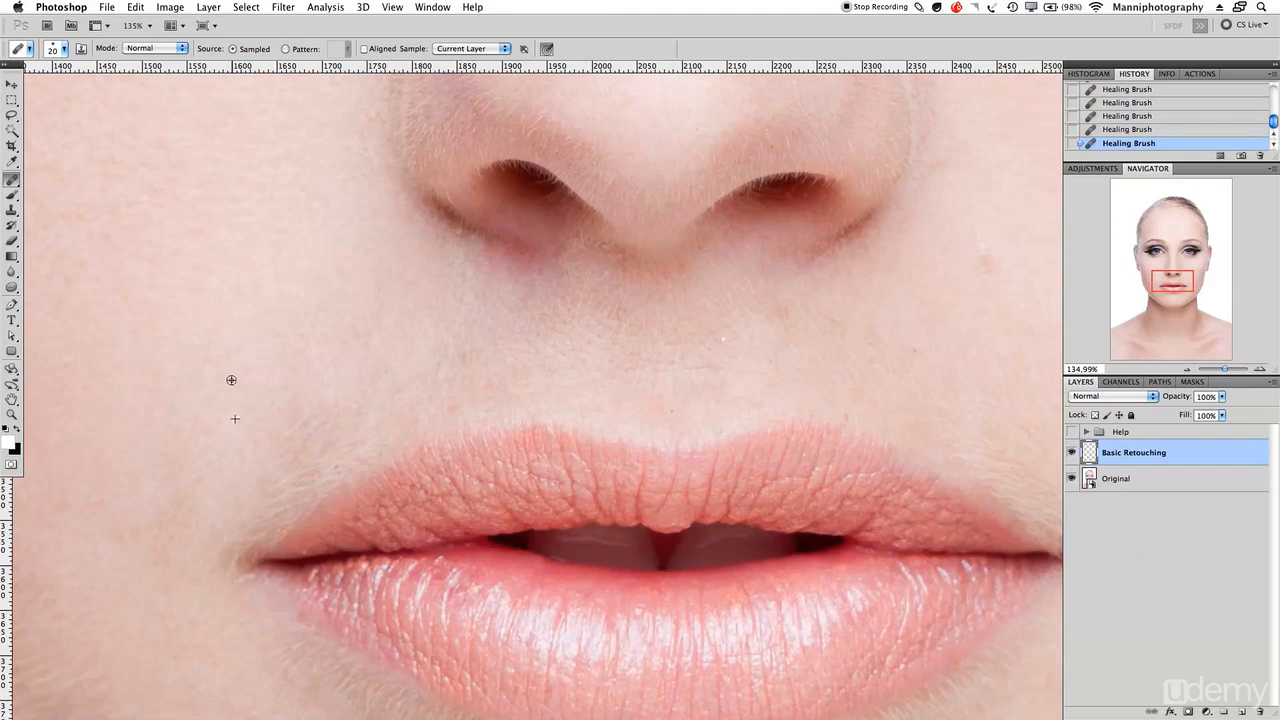
Heal the white speck and small spots above the upper lip and the uneven skin near the mouth's left corner.
left_click(432, 381)
left_click(742, 327, "alt")
left_click(721, 340)
mouse_move(270, 574)
left_mouse_down()
mouse_move(391, 503)
mouse_move(361, 508)
mouse_move(378, 504)
mouse_move(371, 516)
mouse_move(428, 571)
mouse_move(337, 496)
mouse_move(369, 510)
left_mouse_up()
left_click(339, 532, "alt")
left_click(428, 571, "alt")
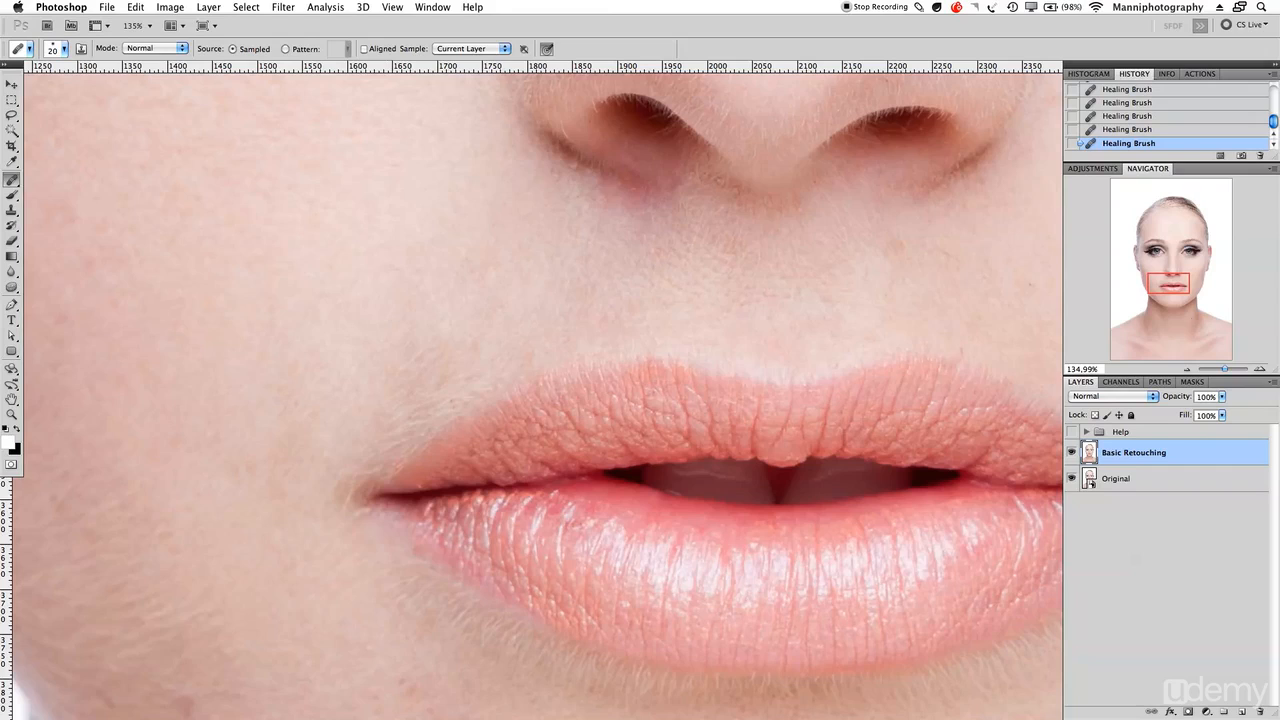
Clean up the edge of the mouth's left corner with short Clone Stamp strokes sampled from nearby skin.
left_click(12, 210)
left_click(78, 208)
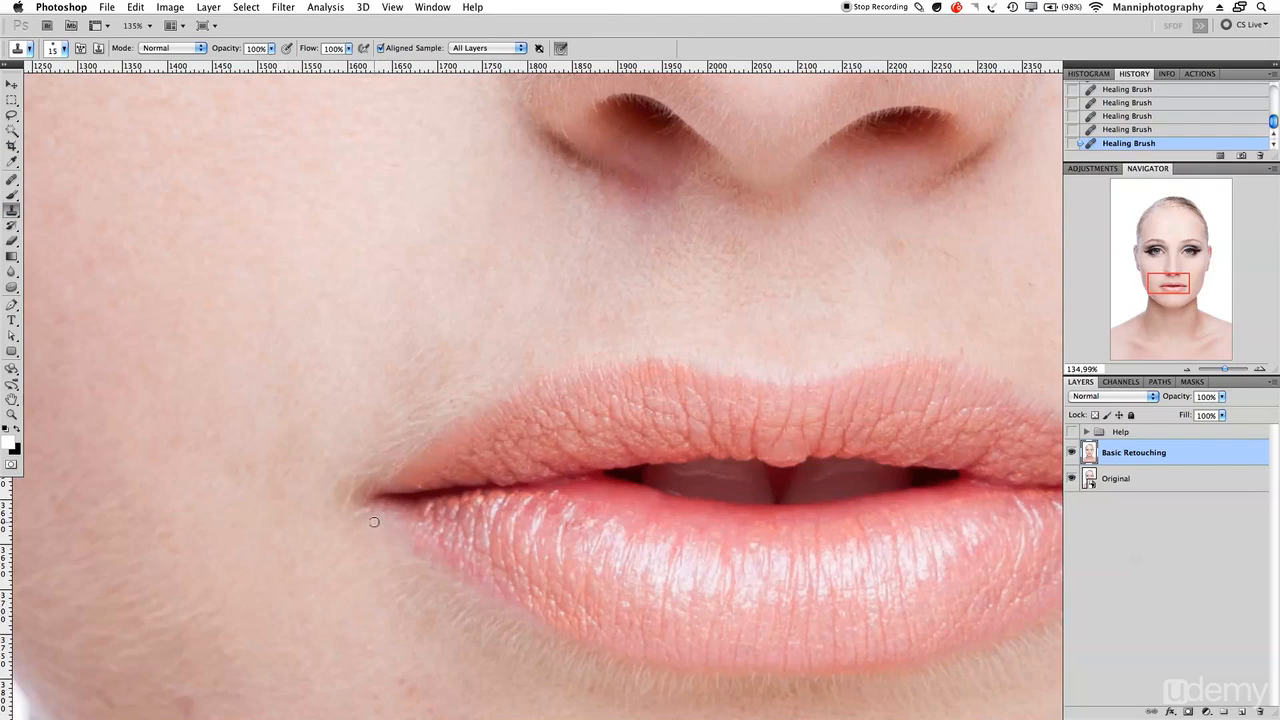
key("bracketleft")
key("bracketleft")
key("bracketleft")
left_click(387, 526, "alt")
left_click(361, 512)
mouse_move(363, 509)
left_mouse_down()
mouse_move(387, 510)
mouse_move(374, 523)
mouse_move(385, 528)
mouse_move(381, 512)
left_mouse_up()
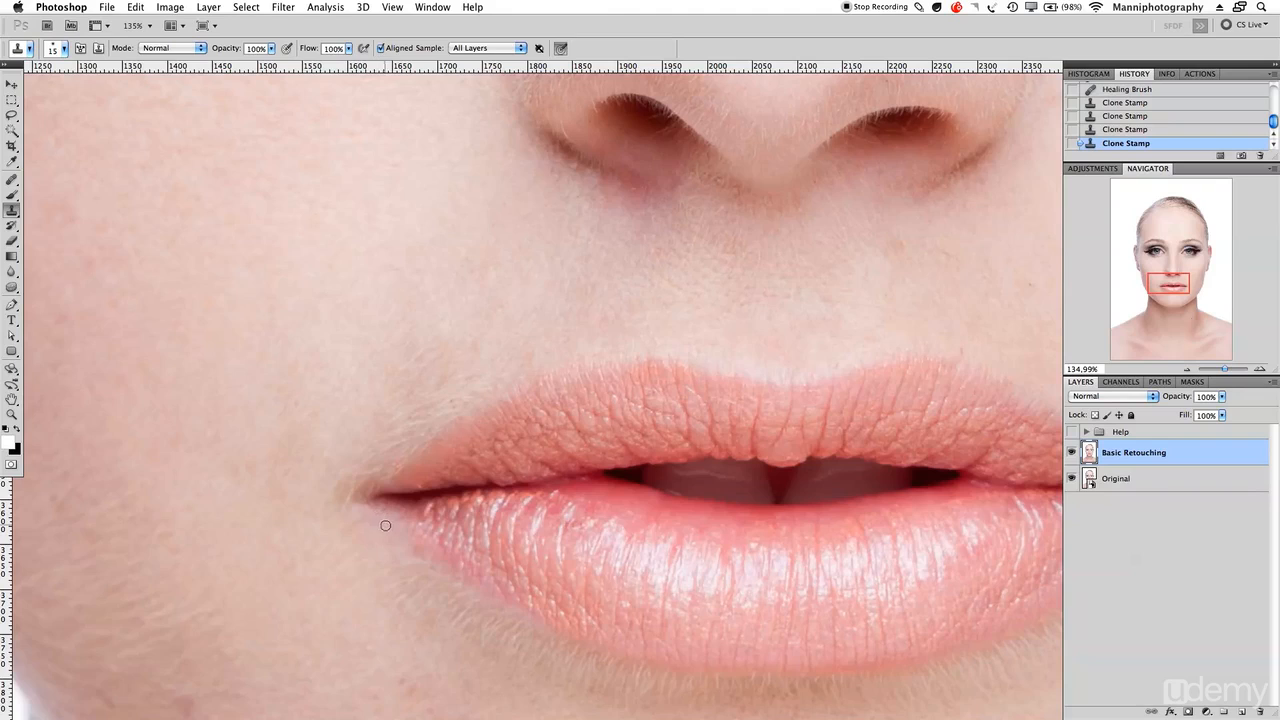
Blend the retouched skin just below the mouth's left corner with a small Healing Brush.
key("j")
left_click(342, 539, "alt")
left_click_drag(368, 512, 357, 508)
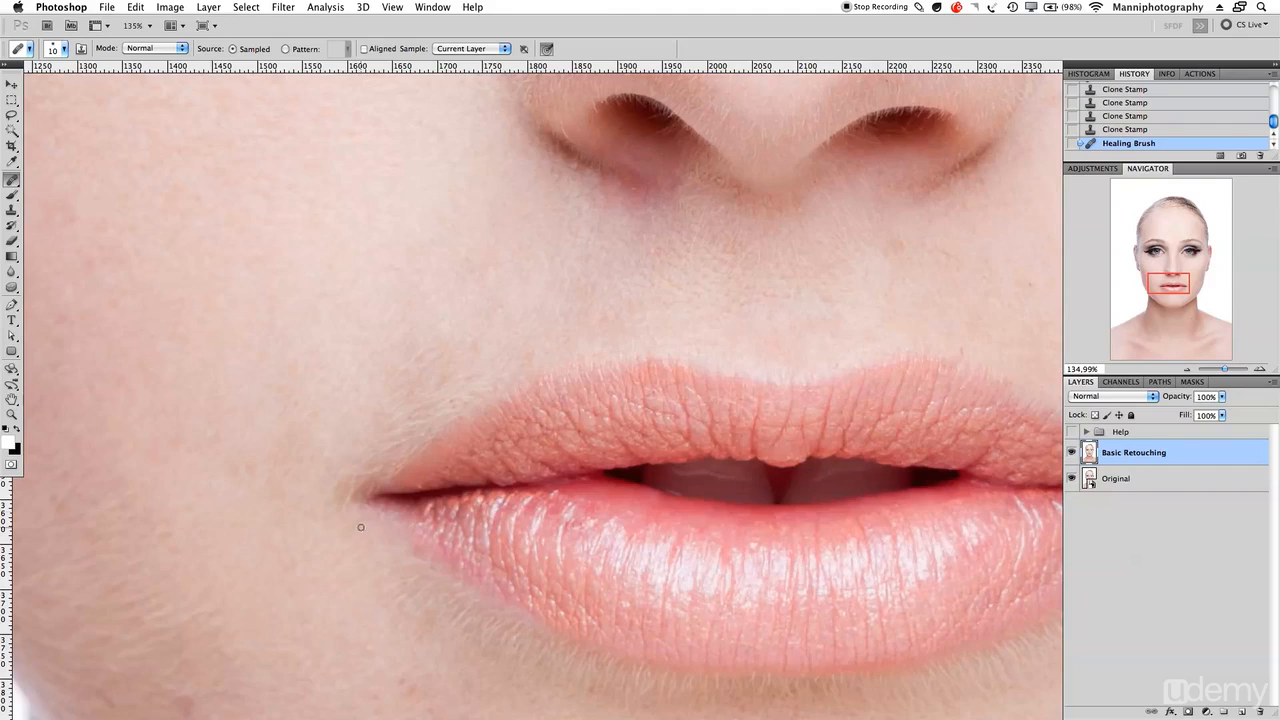
left_click(372, 515)
left_click(367, 511)
left_click(386, 528)
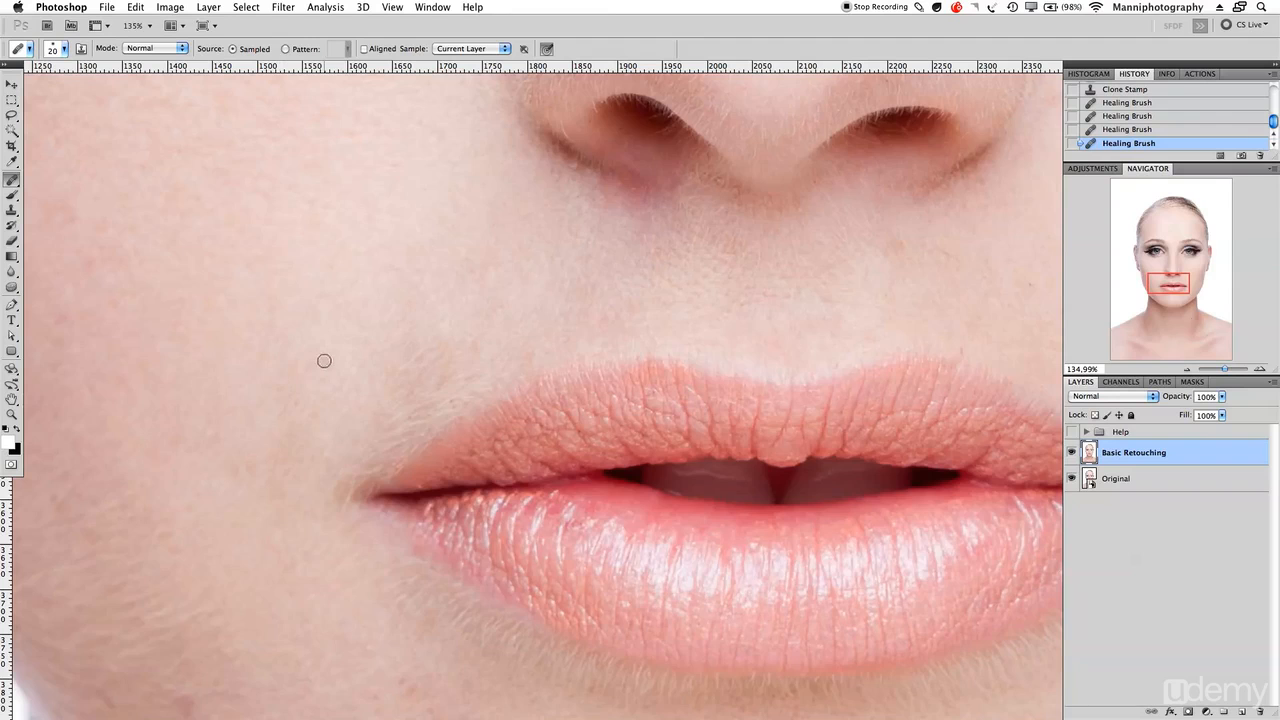
Heal the spots above the upper lip and on the cheek beside the right nostril with a 20 px Healing Brush.
left_click(453, 397)
left_click_drag(728, 314, 408, 397)
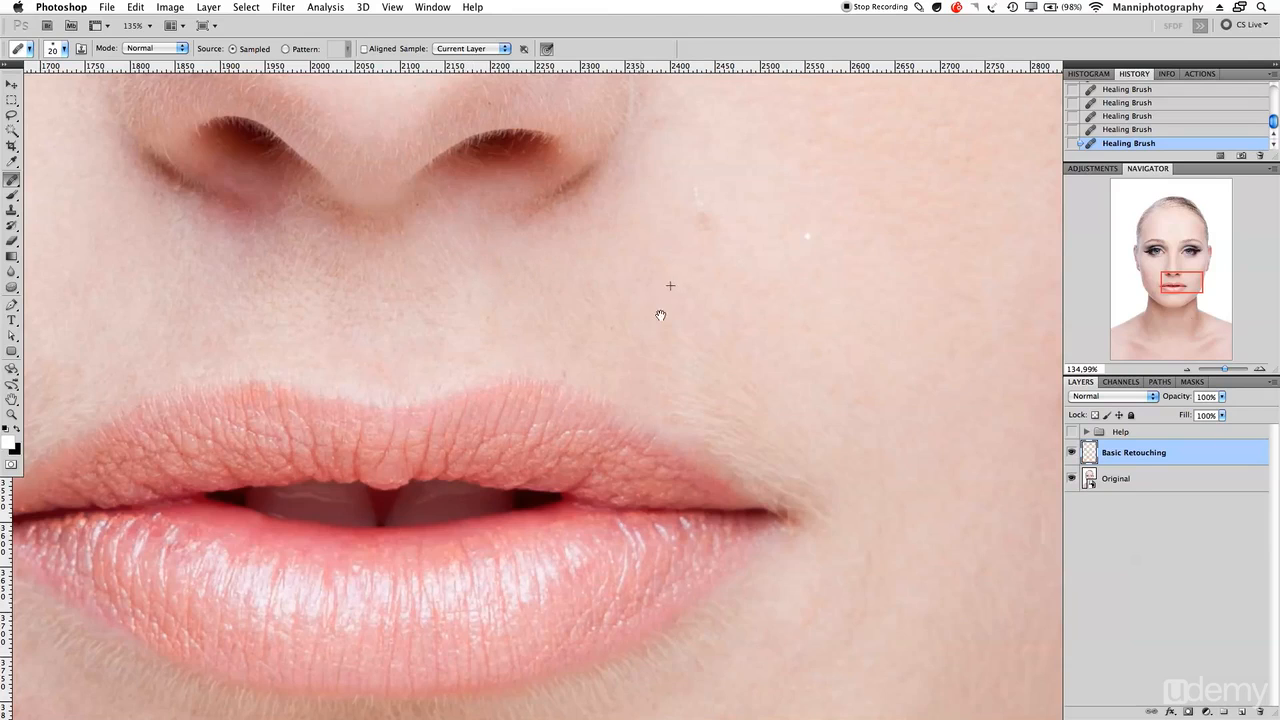
left_click(571, 370)
left_click_drag(740, 328, 673, 338)
left_click(670, 243, "alt")
left_click_drag(629, 192, 637, 229)
left_click(654, 253)
Heal the small dark and reddish specks on the right cheek beside the nose.
mouse_move(757, 273)
left_mouse_down()
mouse_move(639, 341)
mouse_move(620, 323)
left_mouse_up()
left_click_drag(563, 256, 643, 417)
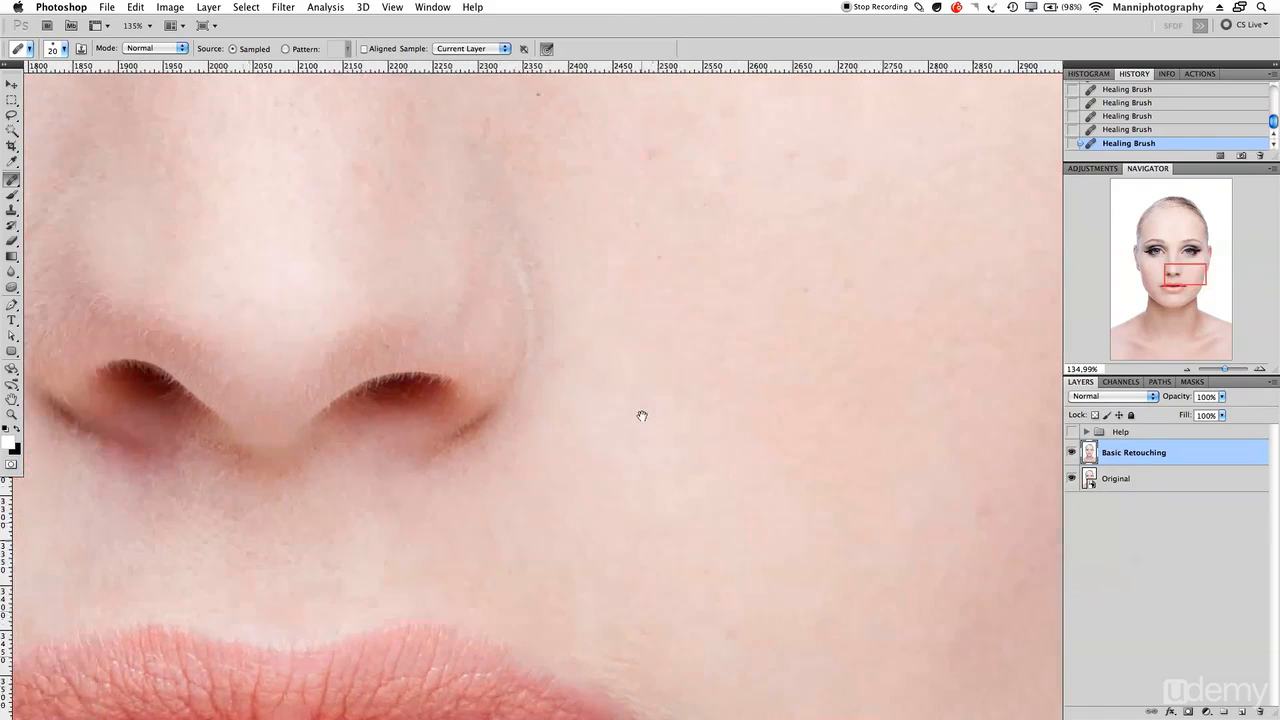
mouse_move(560, 362)
left_mouse_down()
mouse_move(551, 374)
mouse_move(599, 395)
left_mouse_up()
left_click(590, 367, "alt")
mouse_move(556, 359)
left_mouse_down()
mouse_move(543, 311)
mouse_move(614, 463)
left_mouse_up()
left_click(577, 362, "alt")
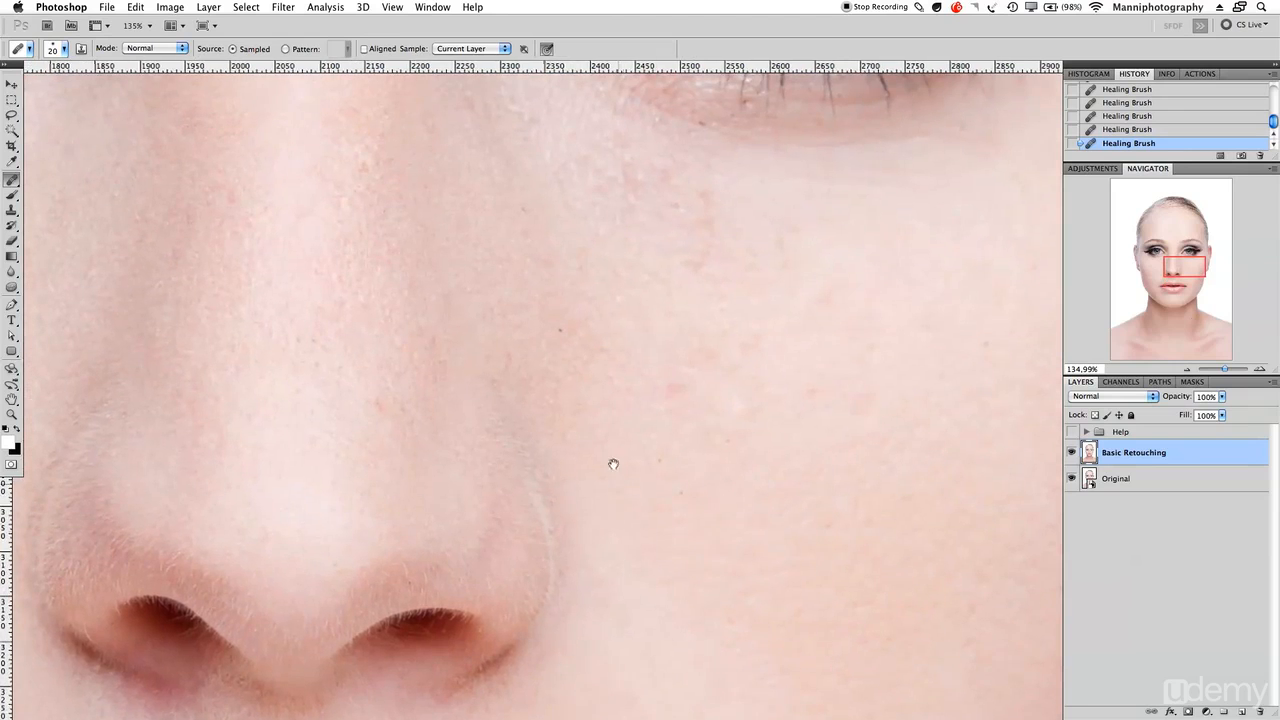
left_click_drag(803, 449, 709, 349)
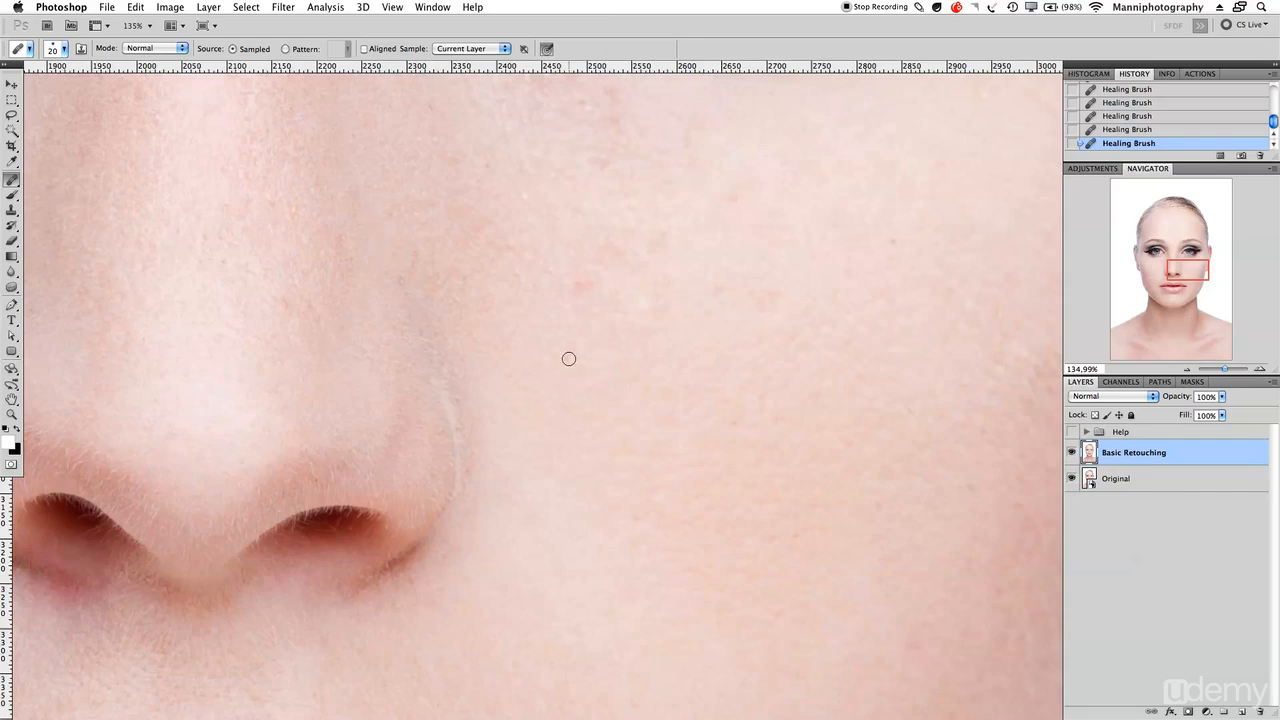
Heal the dark crease below the lower lip using clean skin sampled from the chin.
left_click_drag(738, 453, 716, 395)
left_click_drag(1191, 282, 1192, 300)
mouse_move(1224, 369)
left_mouse_down()
mouse_move(1211, 374)
mouse_move(1222, 370)
left_mouse_up()
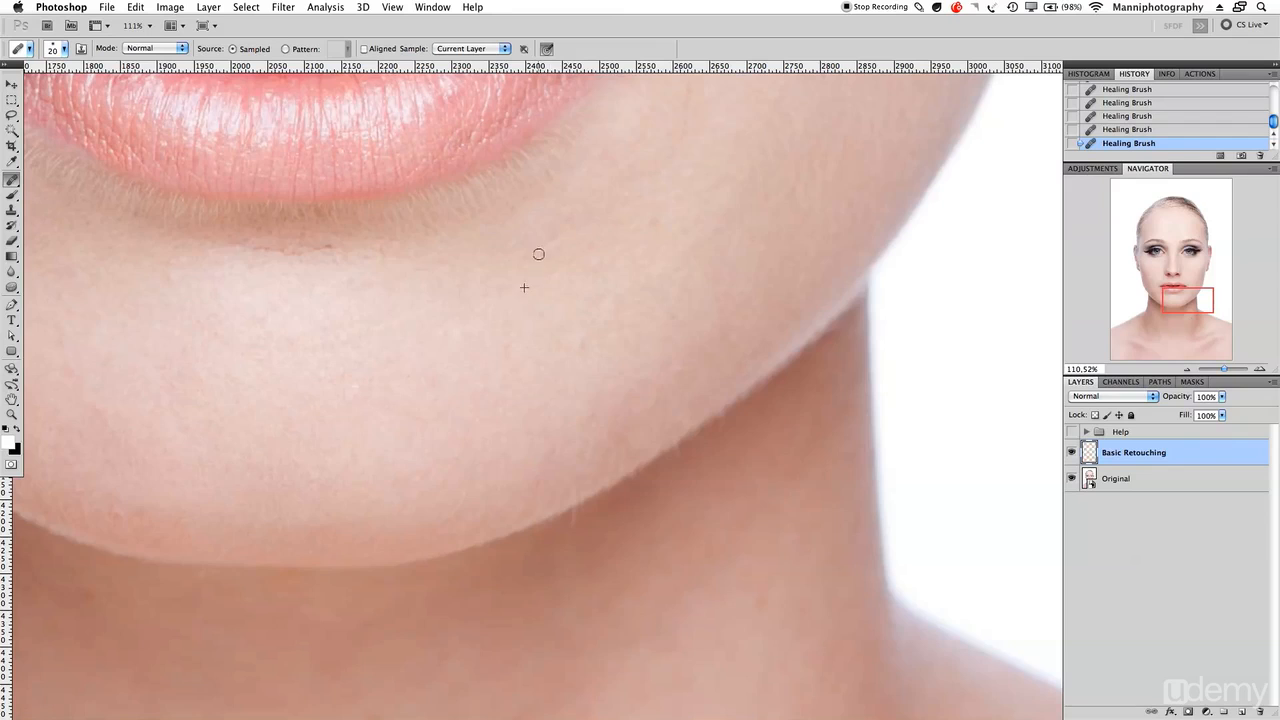
scroll(594, 331, "left", 5)
scroll(594, 331, "up", 2)
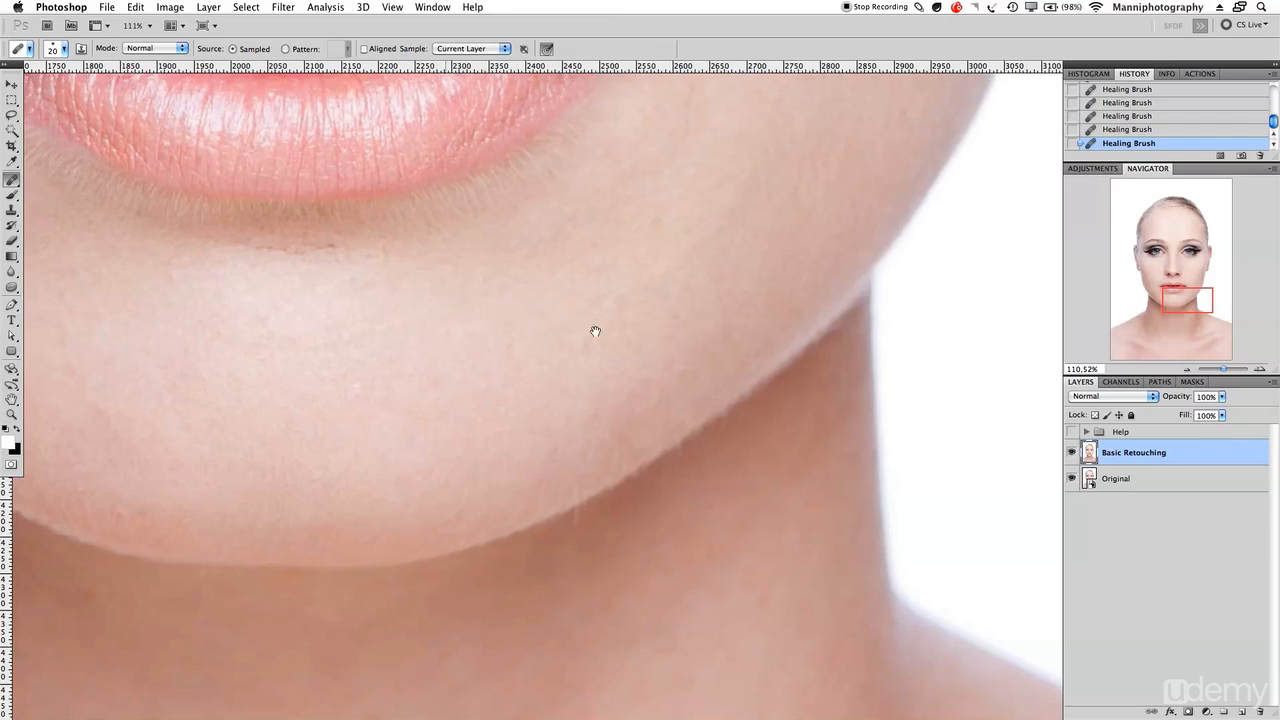
mouse_move(703, 323)
left_mouse_down()
mouse_move(715, 330)
mouse_move(740, 305)
left_mouse_up()
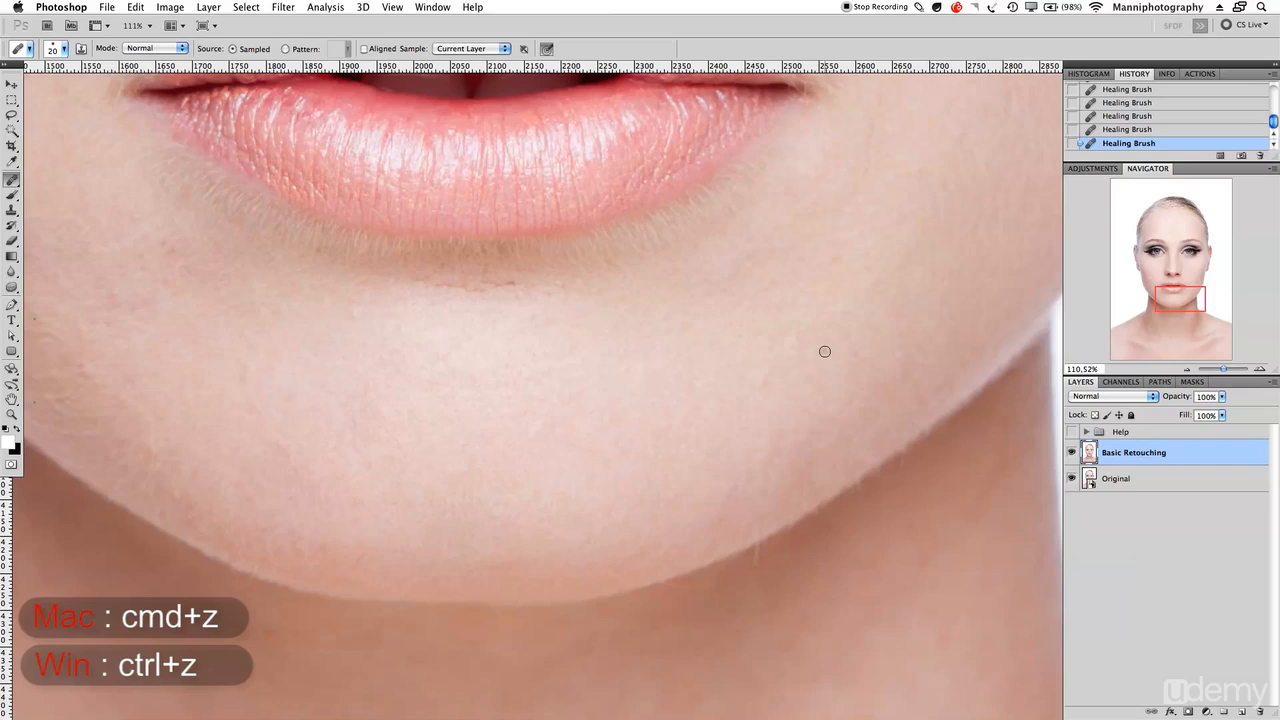
left_click(457, 305, "alt")
left_click_drag(434, 281, 520, 288)
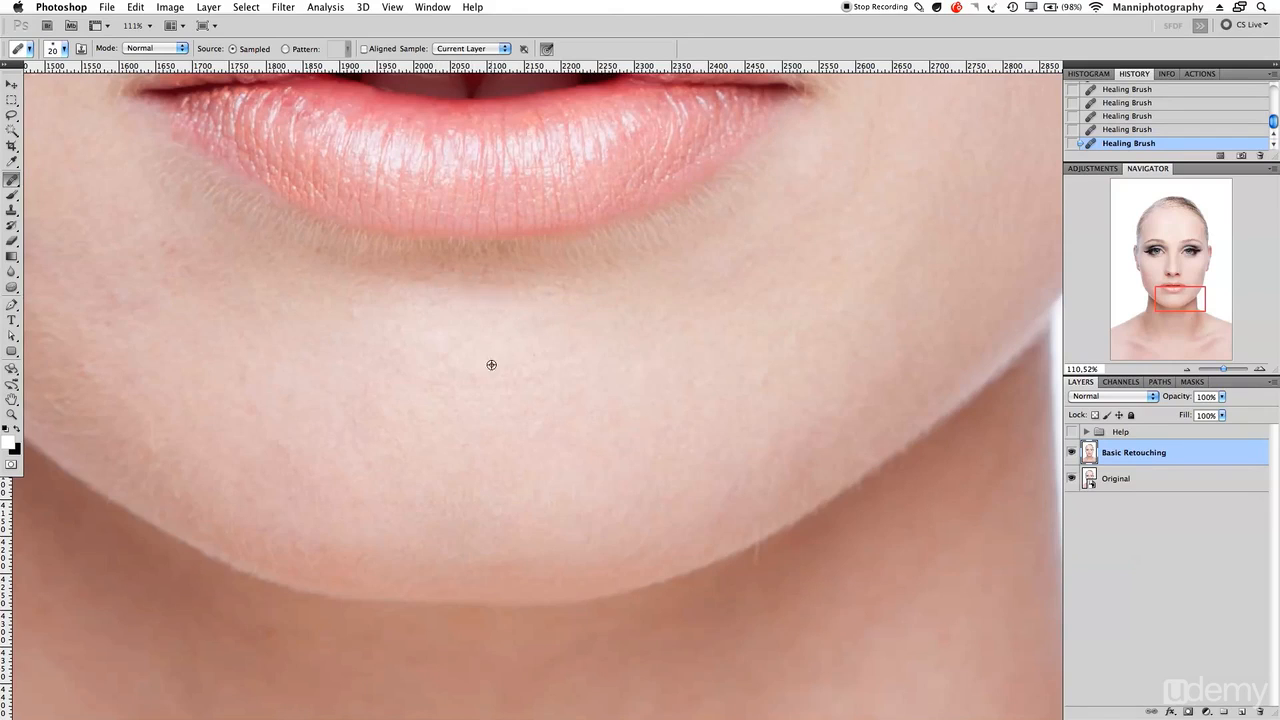
left_click_drag(421, 279, 359, 309)
left_click(417, 319, "alt")
Show the Help annotations temporarily to examine the marked problem areas around the nose bridge and inner eye.
left_click_drag(1222, 372, 1218, 370)
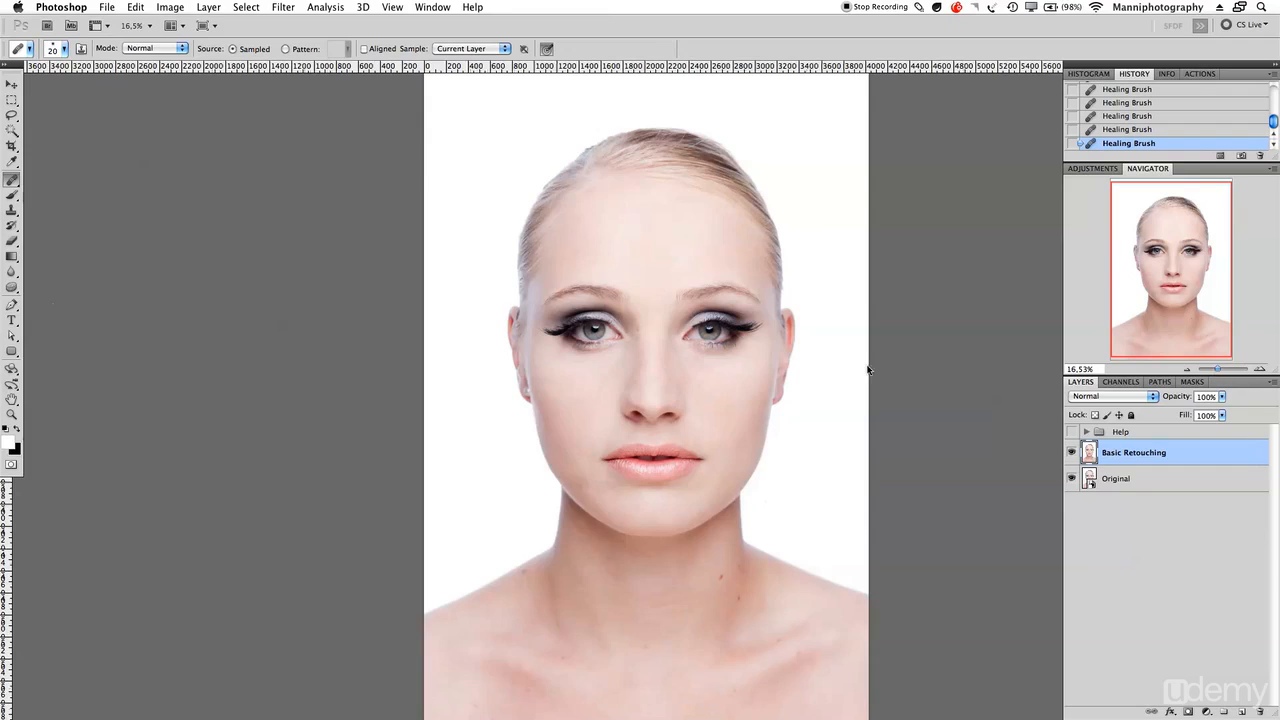
left_click(1072, 431)
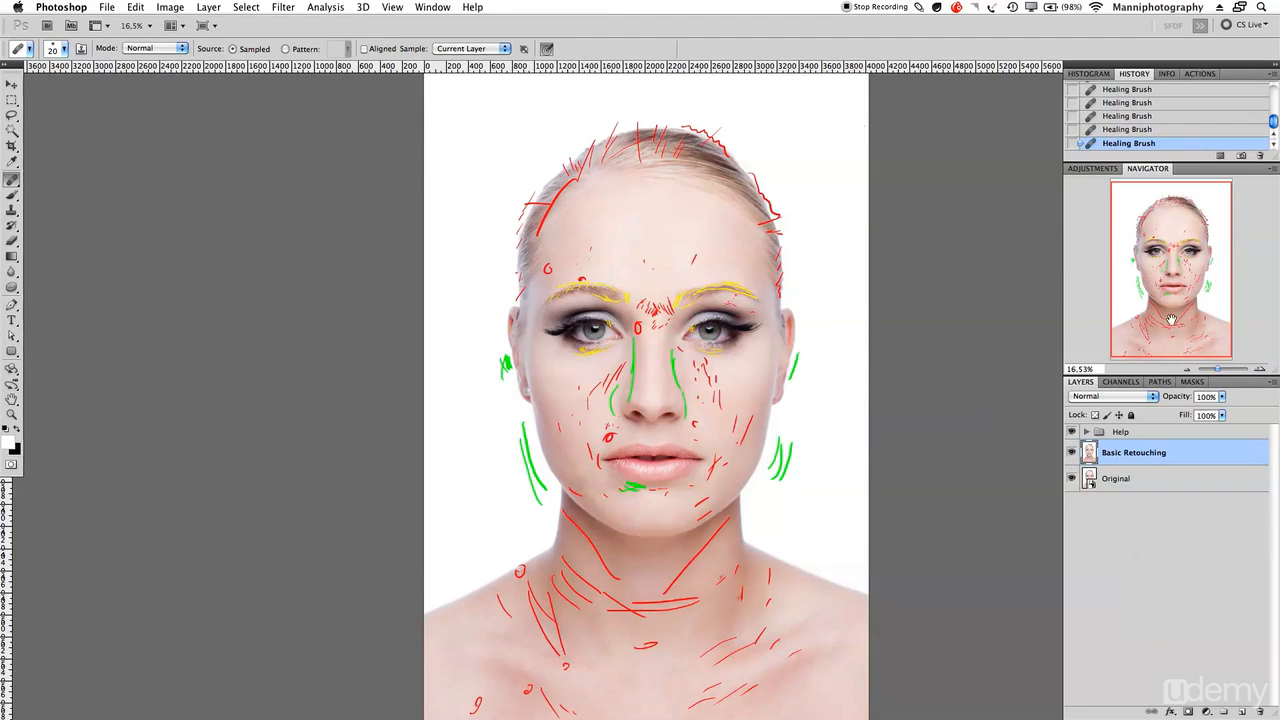
key("z")
left_click(658, 328)
left_click_drag(658, 328, 622, 340)
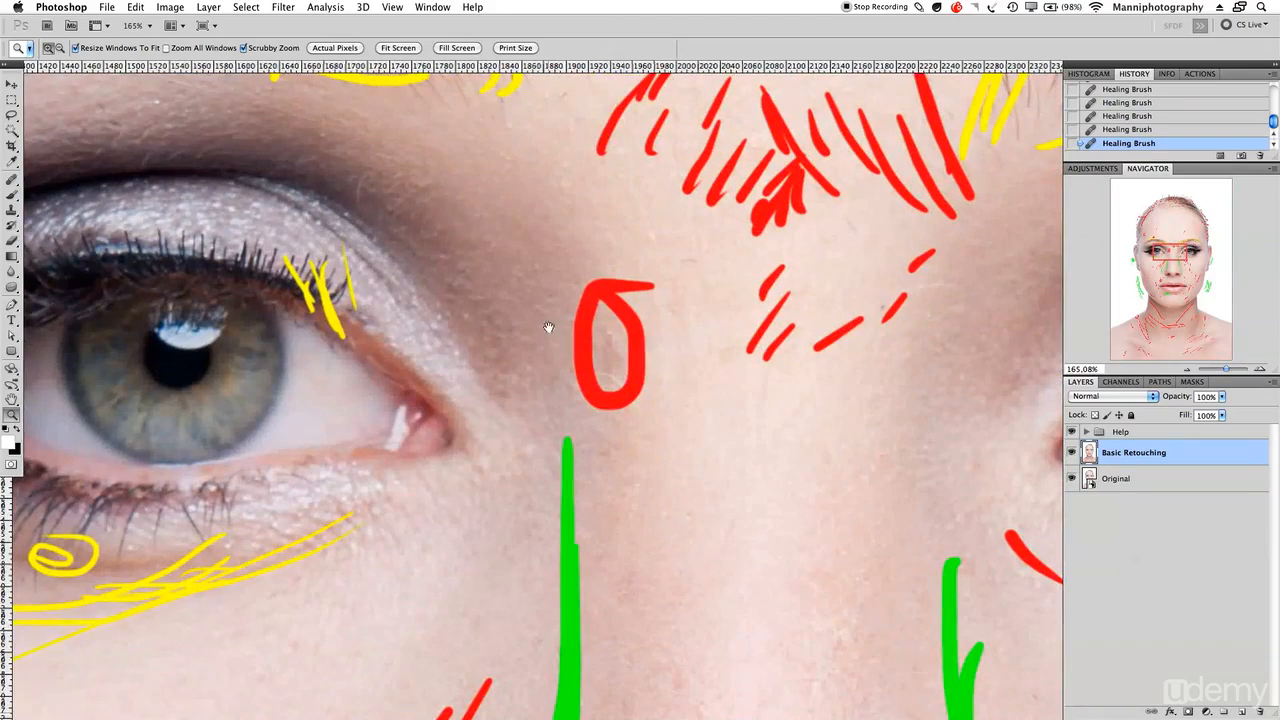
left_click(1071, 432)
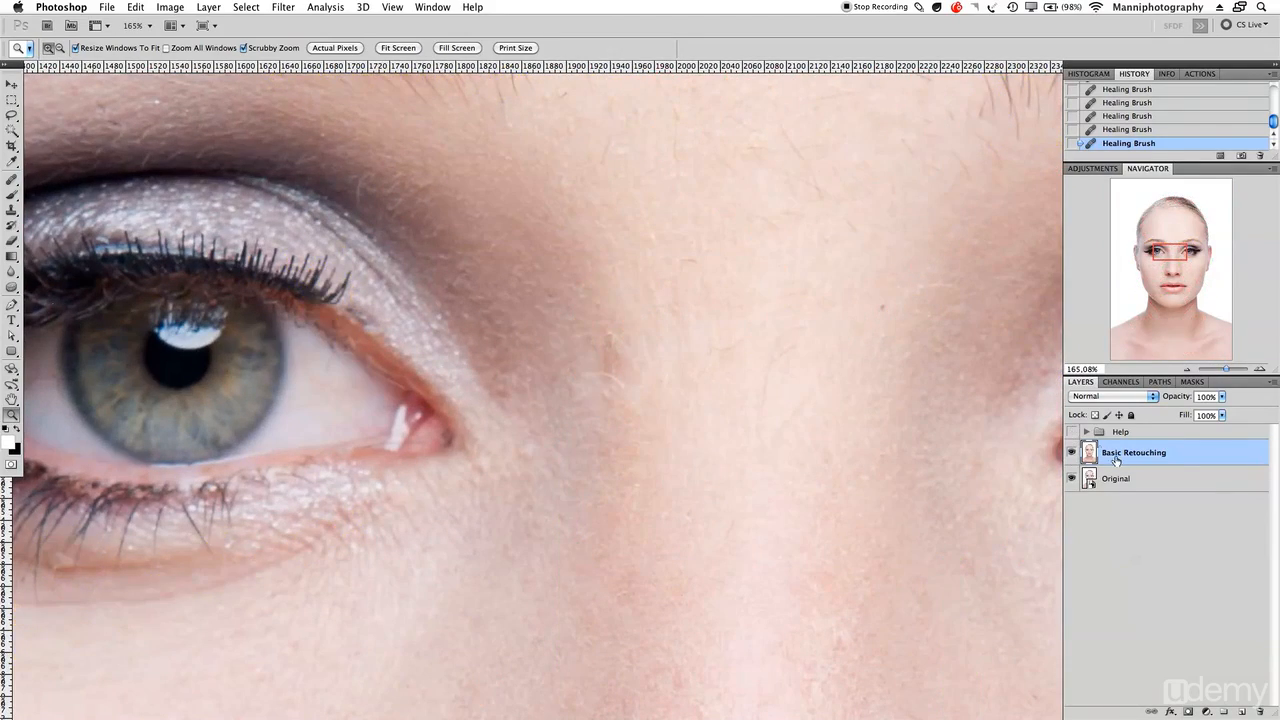
Heal the small scar on the side of the nose bridge near the left eye's inner corner.
key("j")
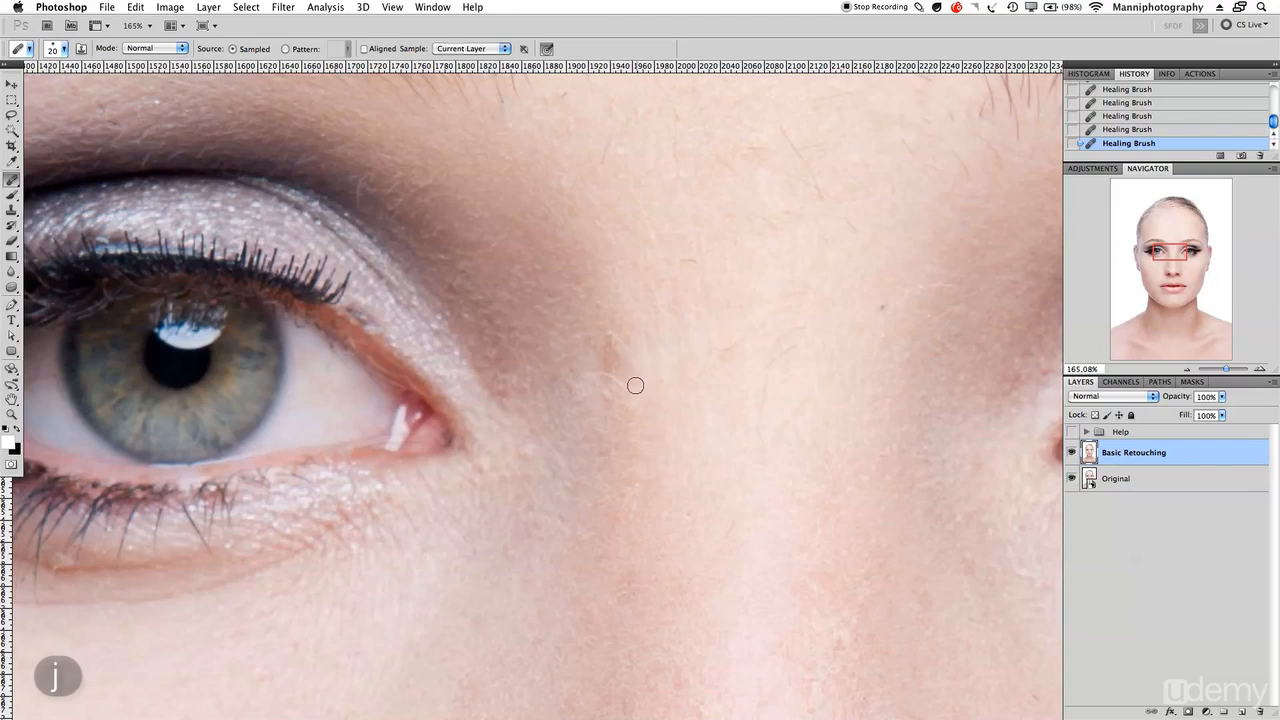
left_click_drag(603, 372, 632, 400)
left_click(506, 340, "alt")
mouse_move(551, 366)
left_mouse_down()
mouse_move(570, 334)
mouse_move(580, 413)
left_mouse_up()
left_click(582, 418, "alt")
left_click(530, 452)
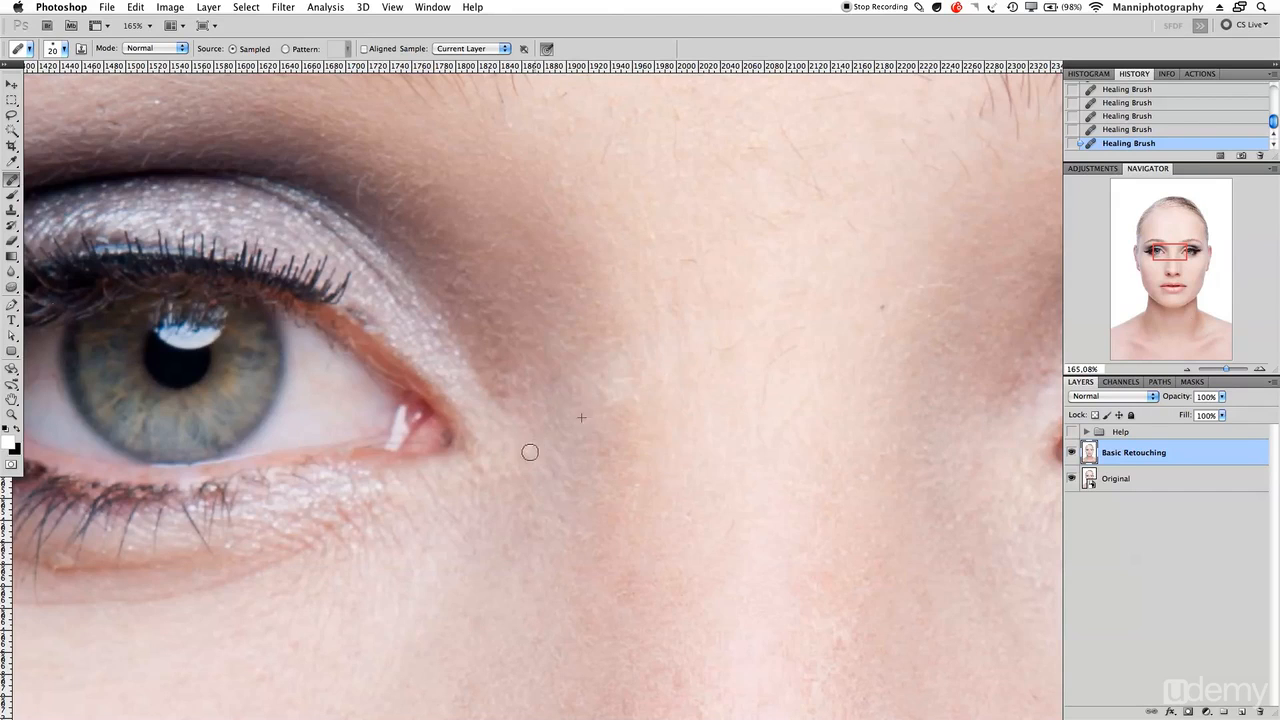
Heal the stray hairs and fine specks between the eyebrows and down the nose bridge.
left_click_drag(794, 368, 663, 466)
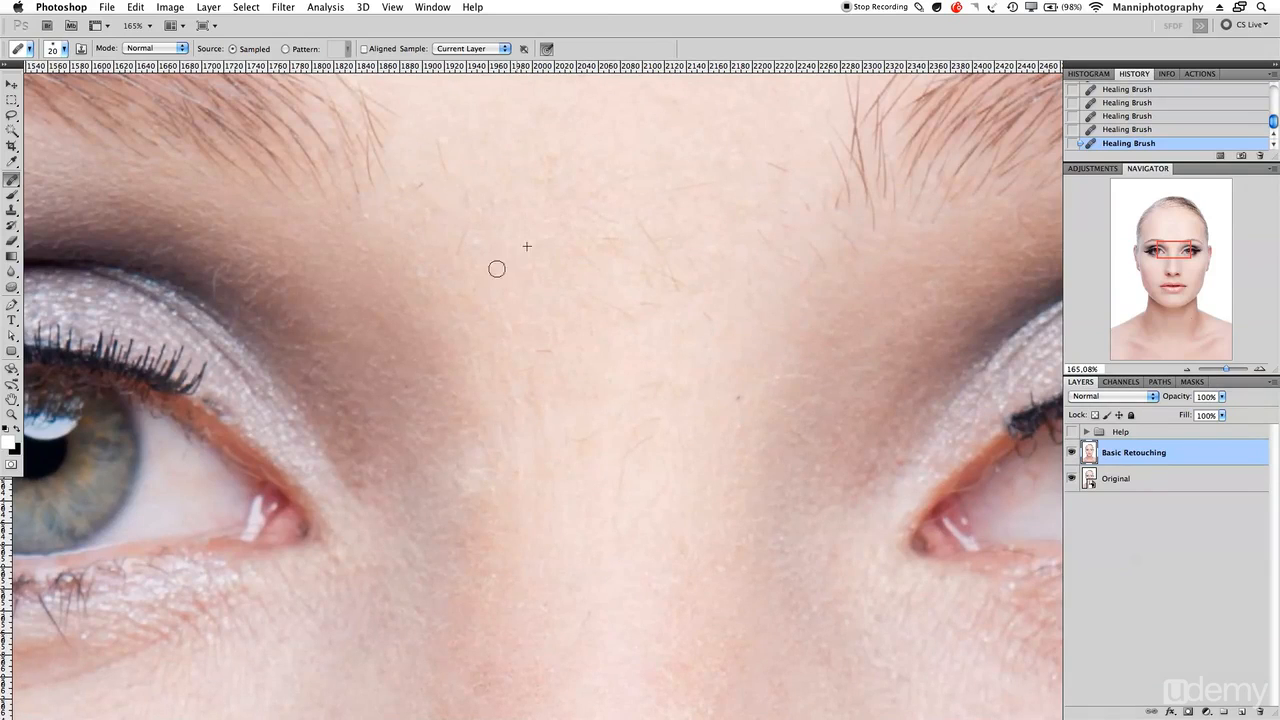
left_click(466, 268, "alt")
left_click(463, 240)
left_click(483, 247, "alt")
left_click_drag(487, 210, 497, 208)
left_click(468, 211, "alt")
left_click_drag(408, 167, 429, 181)
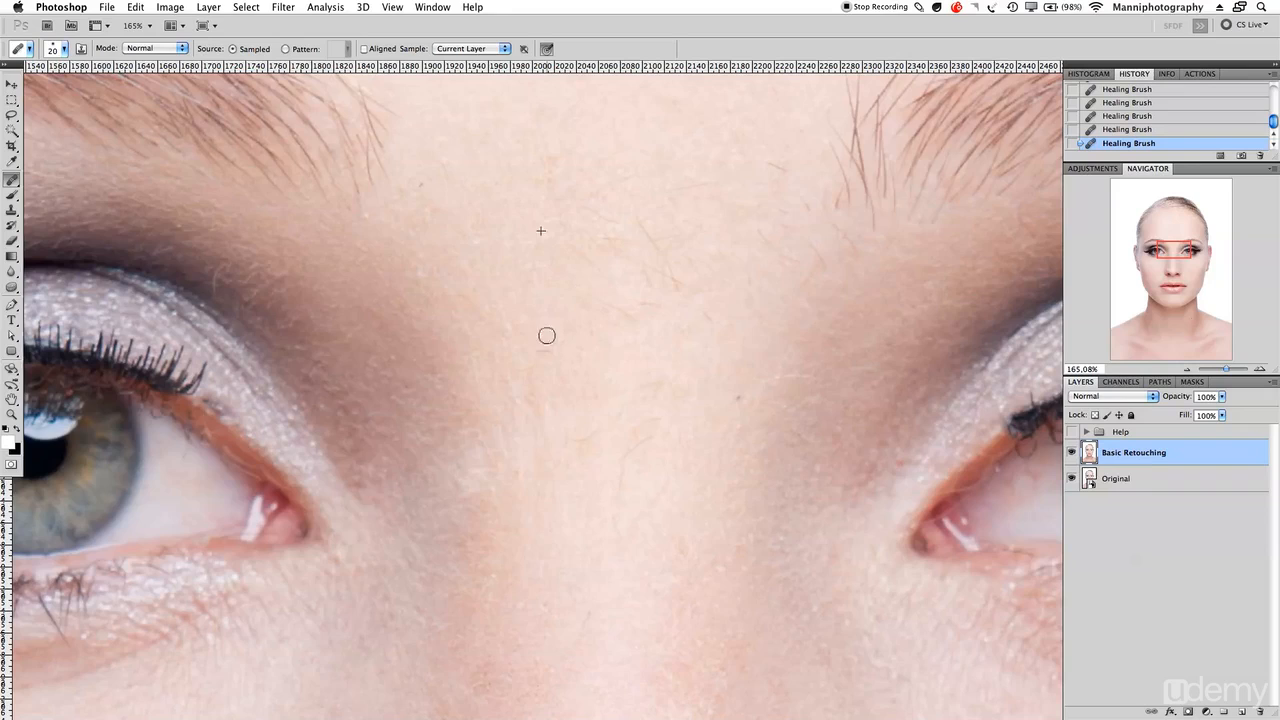
mouse_move(583, 414)
left_mouse_down()
mouse_move(577, 280)
mouse_move(638, 351)
left_mouse_up()
left_click(687, 282, "alt")
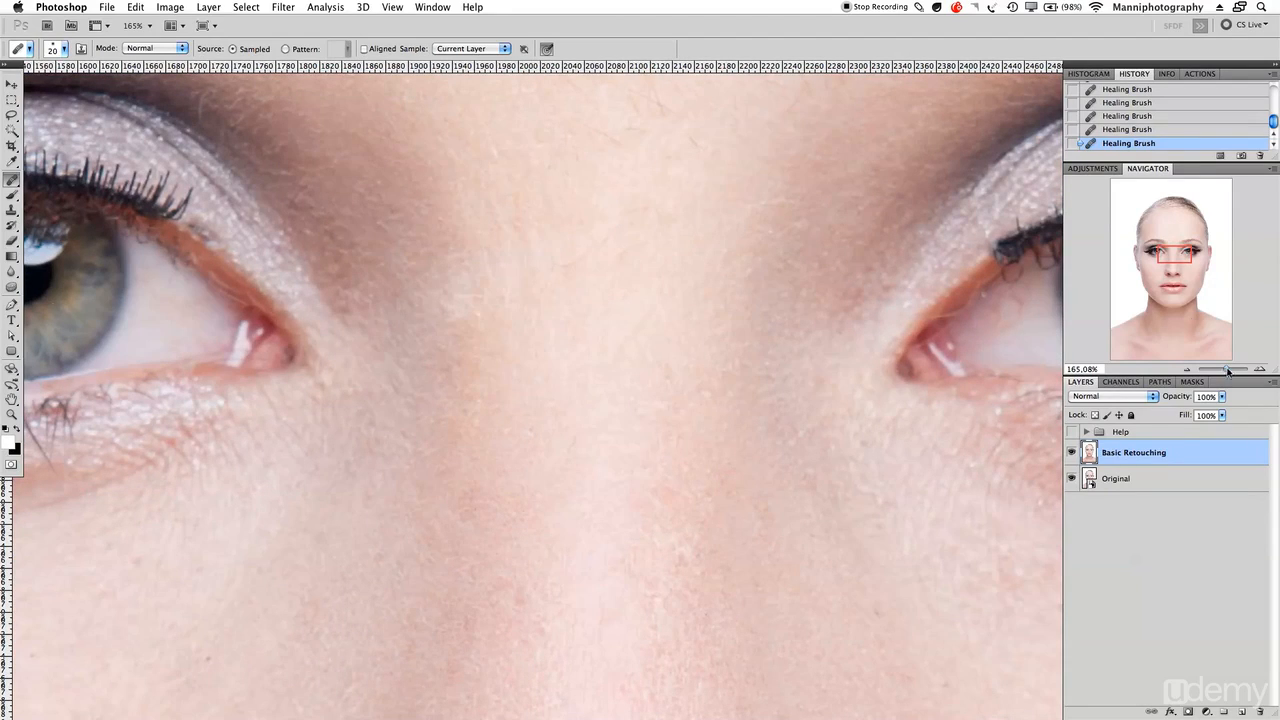
Enlarge the Healing Brush to 125 px and heal the horizontal creases across the neck.
left_click_drag(1228, 371, 1222, 370)
left_click_drag(1179, 257, 1176, 234)
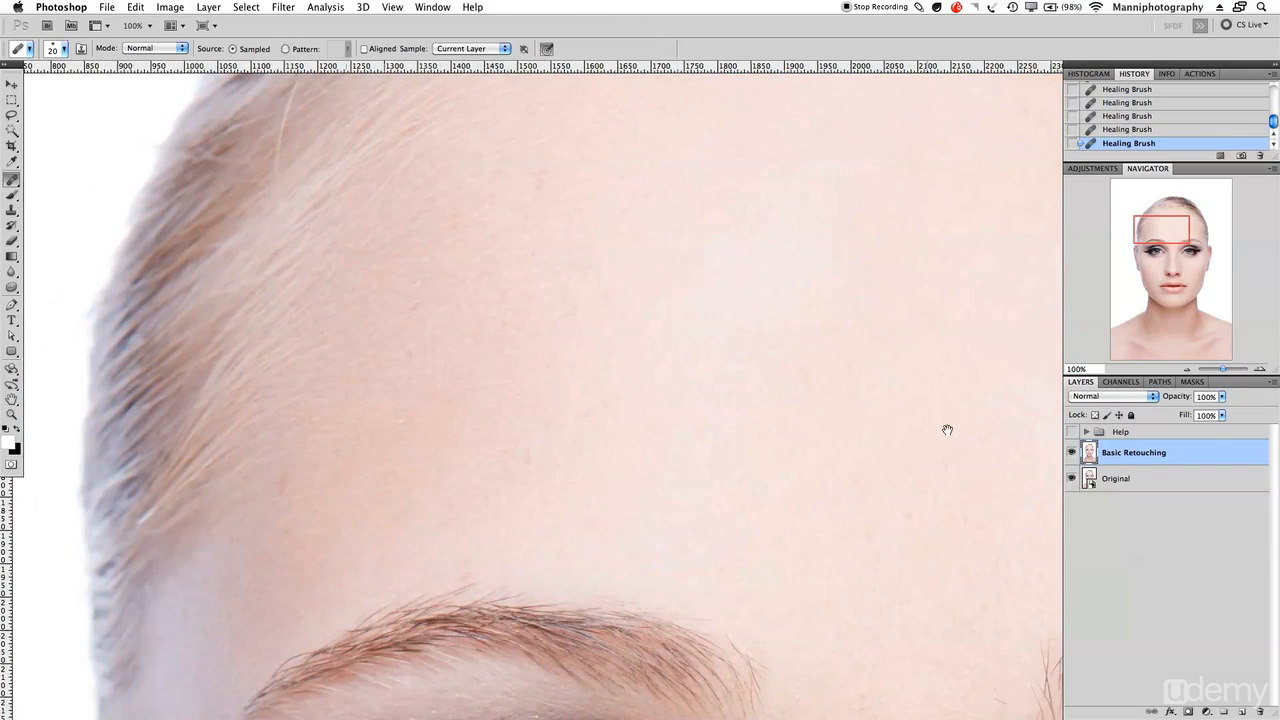
left_click_drag(1186, 237, 1197, 319)
left_click_drag(1222, 370, 1219, 370)
key("bracketright")
key("bracketright")
key("bracketright")
key("bracketright")
key("bracketright")
key("bracketright")
key("bracketright")
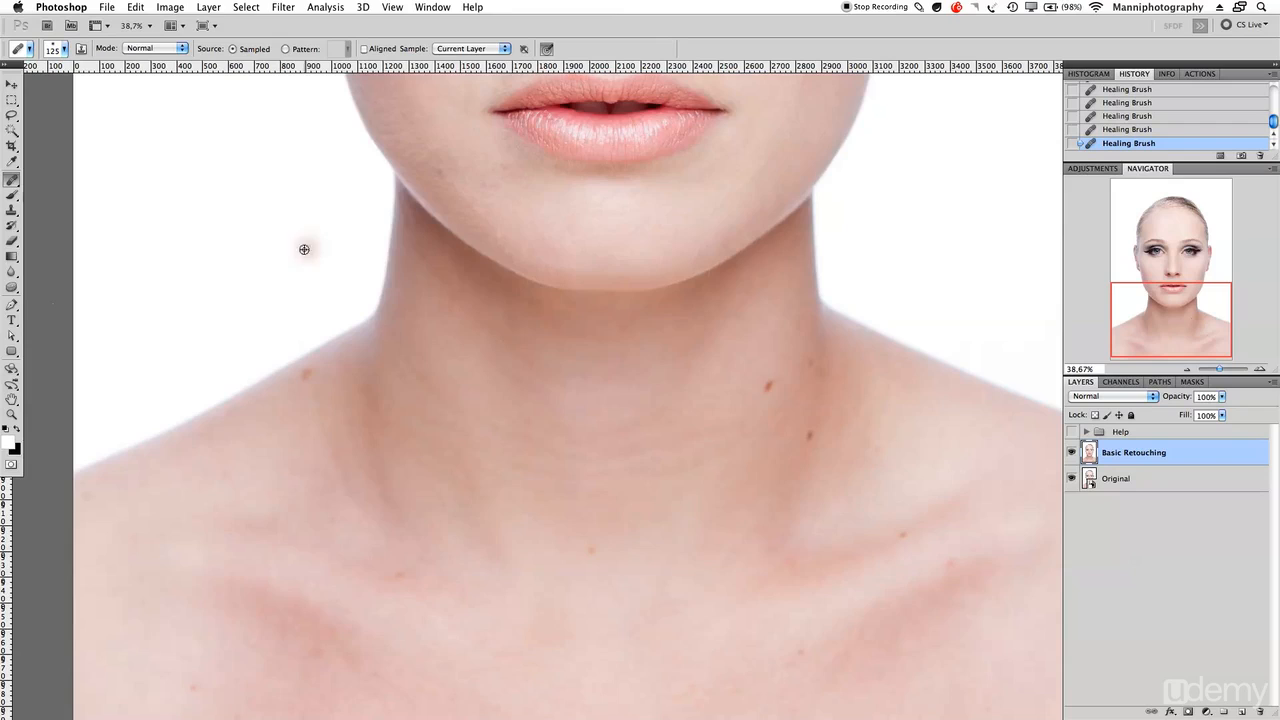
left_click(502, 494, "alt")
mouse_move(497, 464)
left_mouse_down()
mouse_move(689, 468)
mouse_move(762, 435)
left_mouse_up()
left_click(685, 431)
left_click(630, 446)
Heal the dark moles on the right side of the neck.
left_click(769, 384)
left_click(821, 374)
left_click(868, 418, "alt")
left_click(811, 437)
Heal the remaining marks on the neck and upper chest, and bring the whole portrait into view.
left_click_drag(739, 318, 726, 514)
mouse_move(581, 573)
left_mouse_down()
mouse_move(566, 326)
mouse_move(537, 335)
left_mouse_up()
left_click_drag(608, 385, 600, 329)
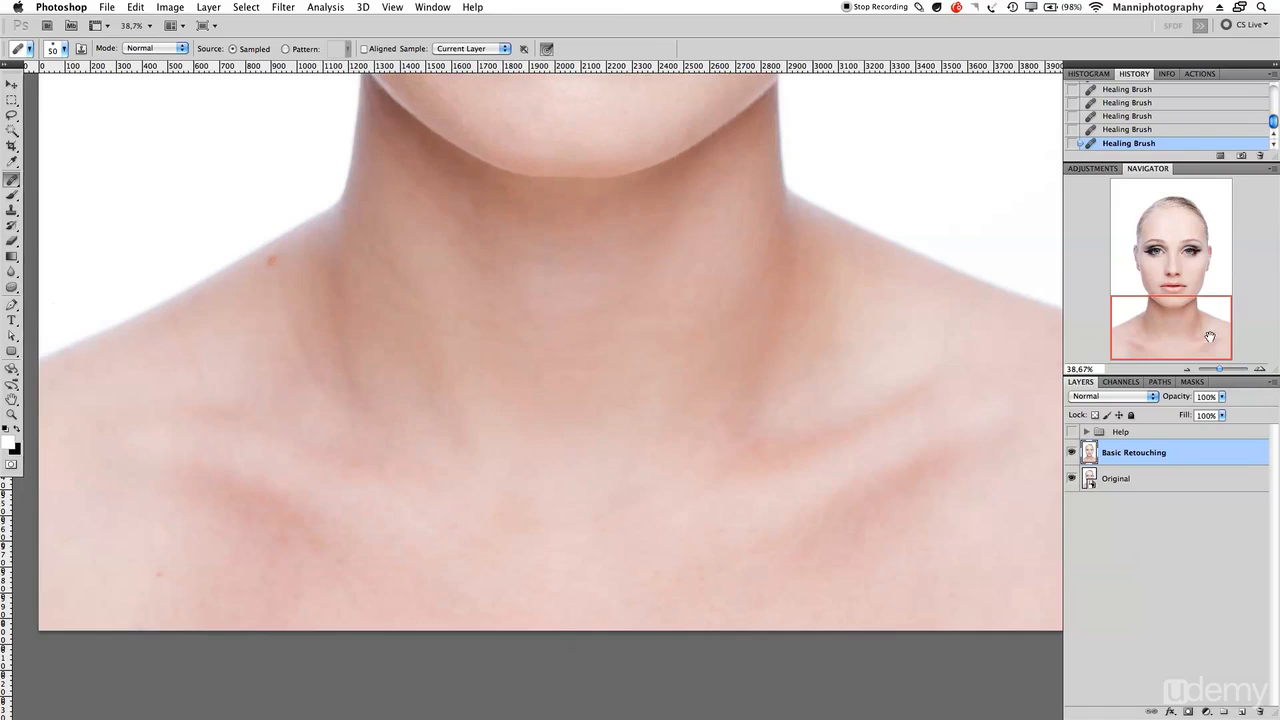
left_click_drag(1224, 370, 1218, 370)
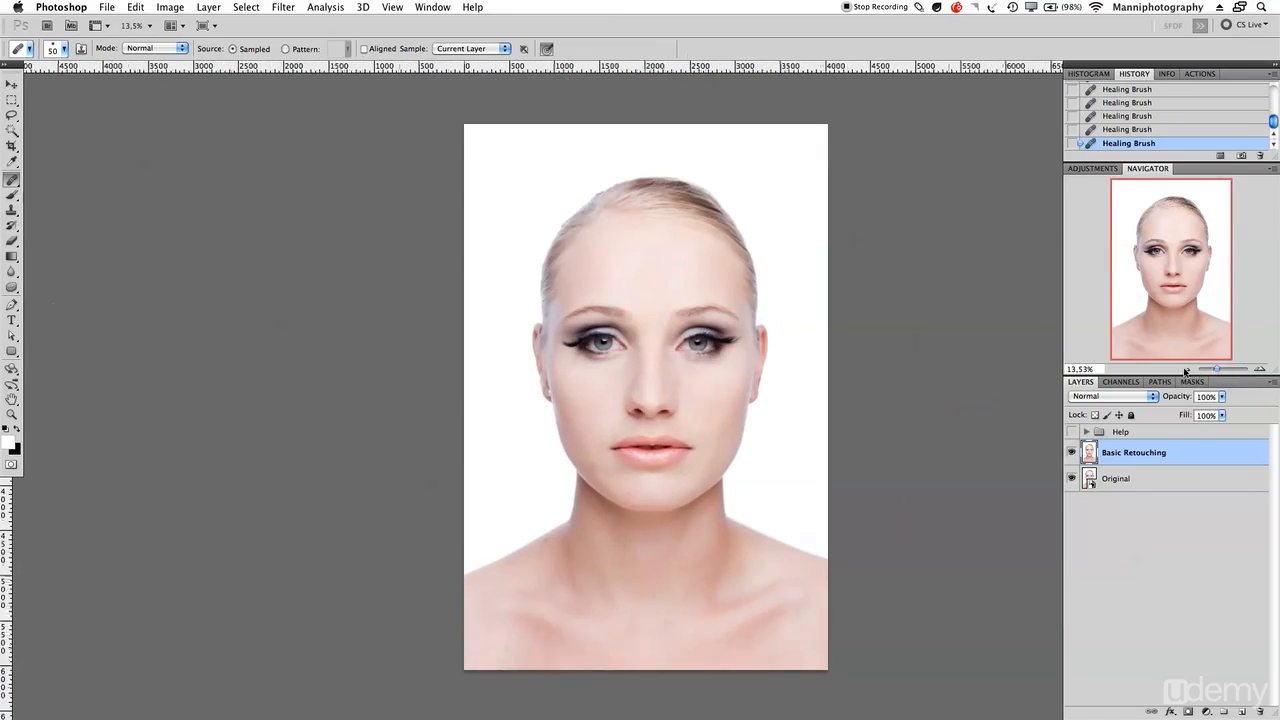